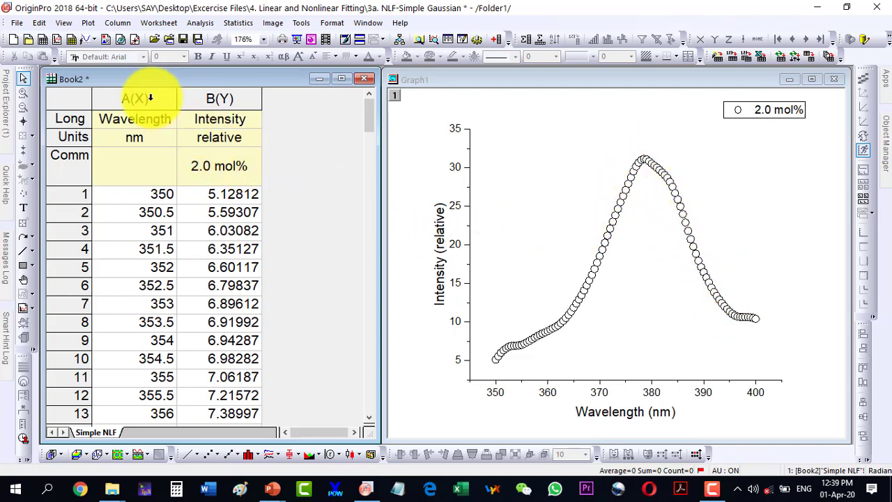
Select the Intensity vs Wavelength scatter data in Graph1 to make the graph active.
click(626, 185)
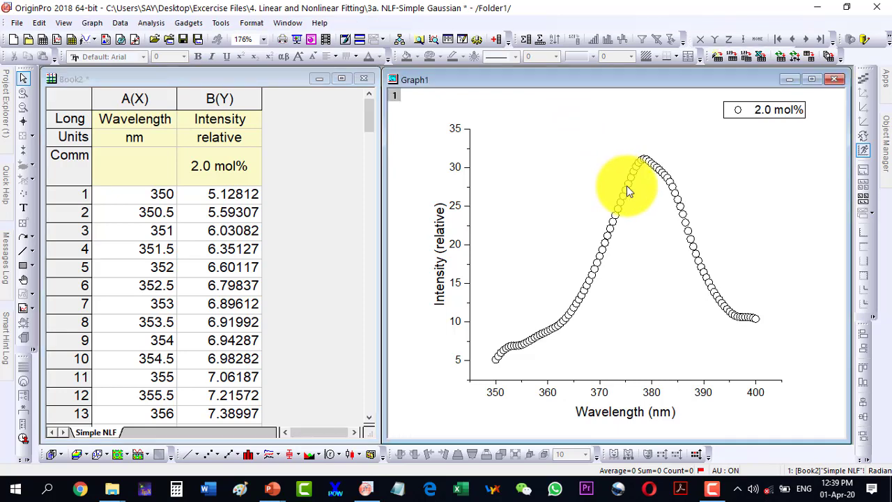
Open the Nonlinear Curve Fit dialog via Analysis > Fitting > Nonlinear Curve Fit.
click(149, 23)
mouse_move(213, 80)
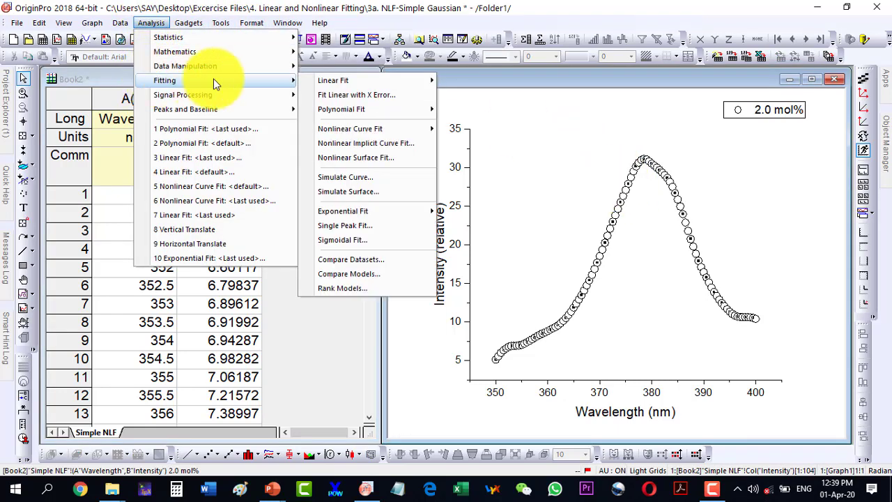
mouse_move(341, 83)
mouse_move(343, 128)
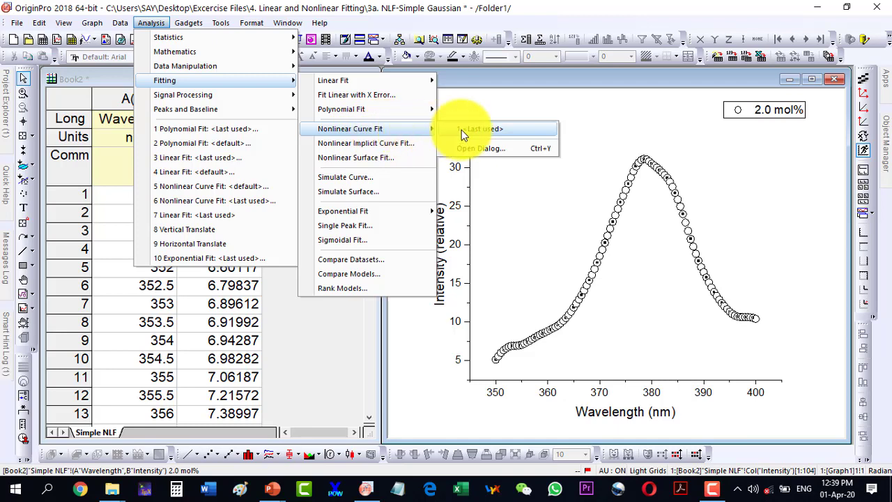
click(466, 148)
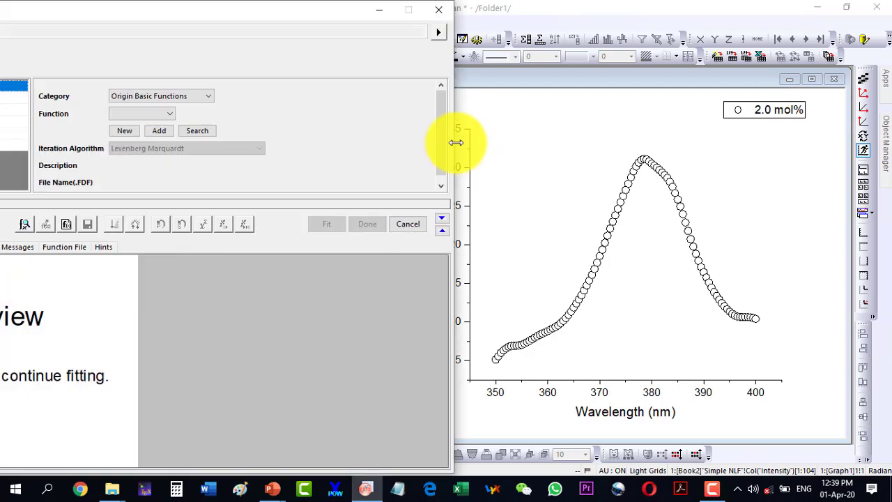
Bring the fit dialog into view, keep Origin Basic Functions, and list its functions.
drag(94, 8, 286, 8)
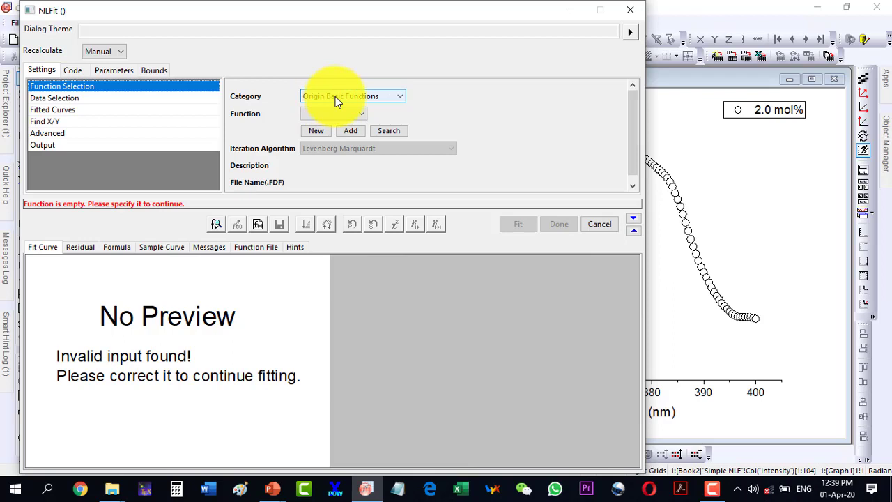
click(355, 97)
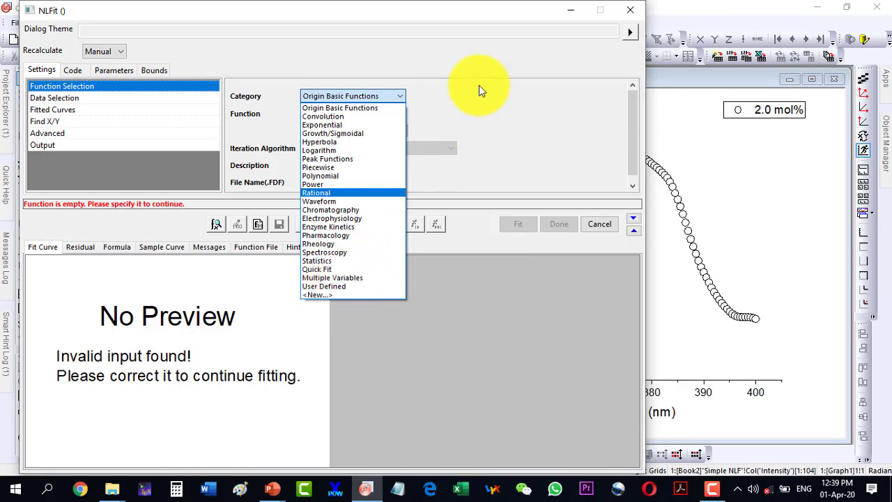
click(459, 101)
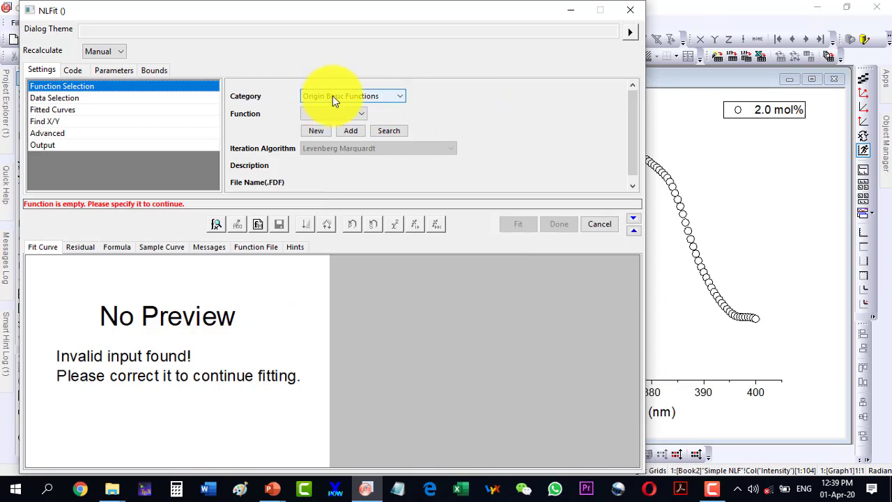
click(326, 114)
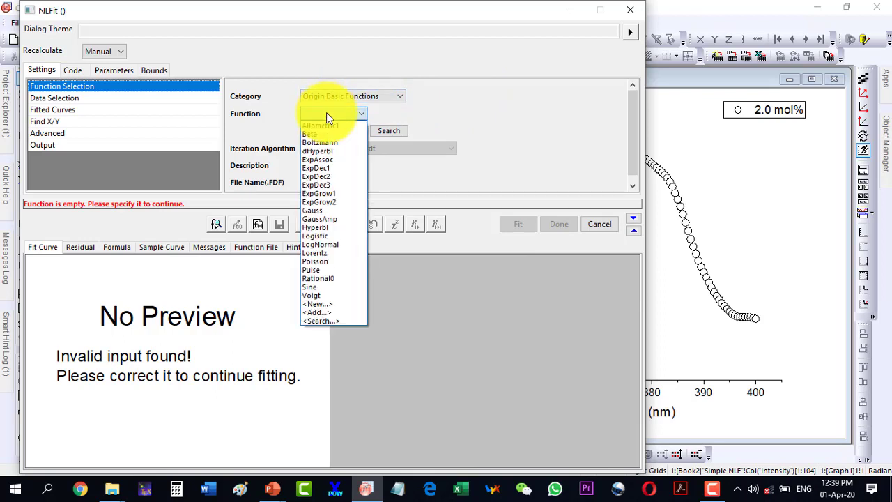
Choose Gauss as the fit function, keeping Levenberg Marquardt as the iteration algorithm.
click(314, 209)
drag(504, 17, 327, 19)
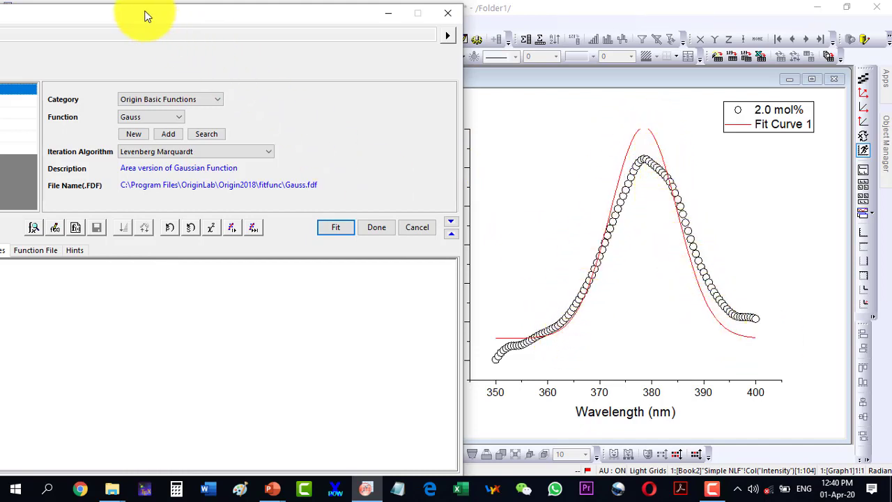
drag(147, 23, 330, 19)
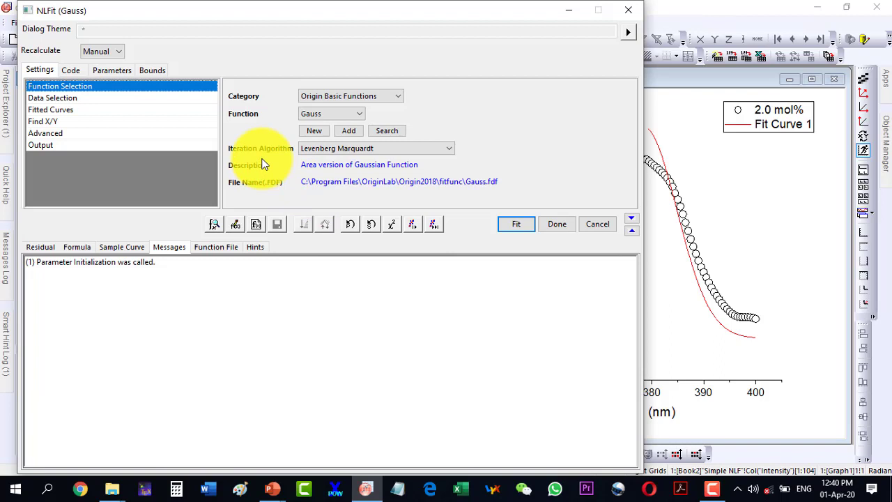
click(329, 150)
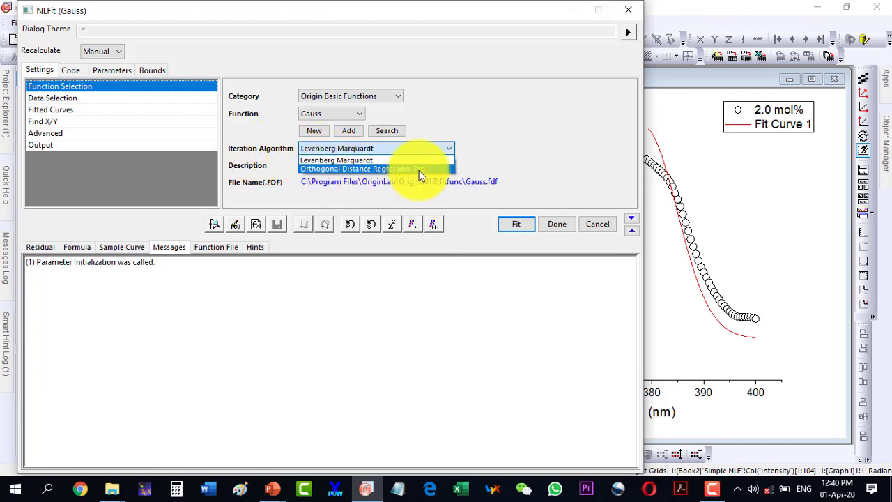
click(487, 170)
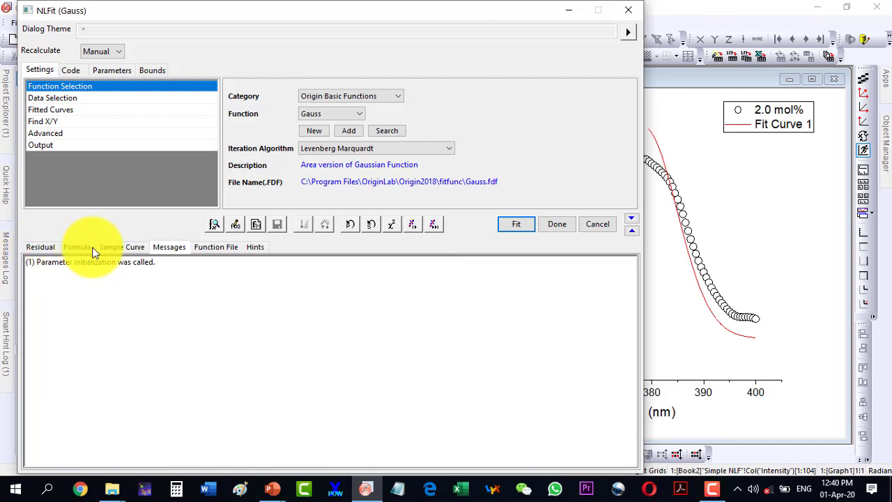
View the preview fit's residuals, then the Gauss formula and its sample curve diagram.
click(40, 247)
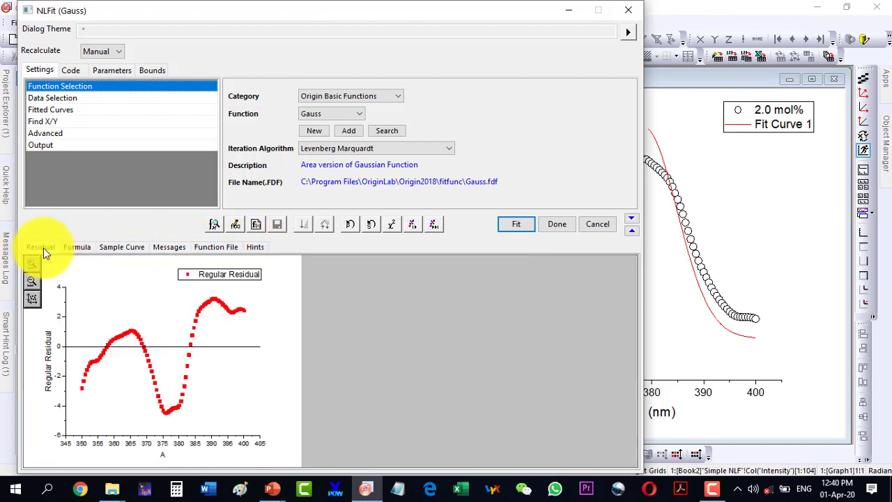
click(75, 247)
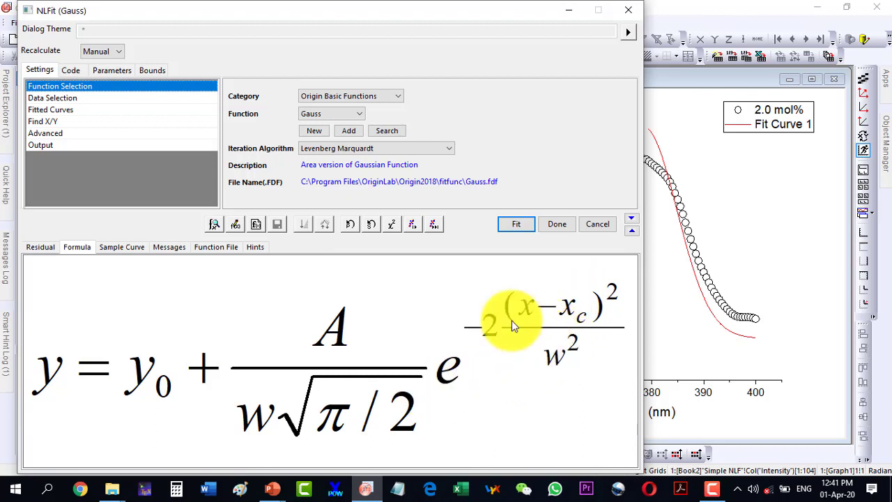
click(121, 246)
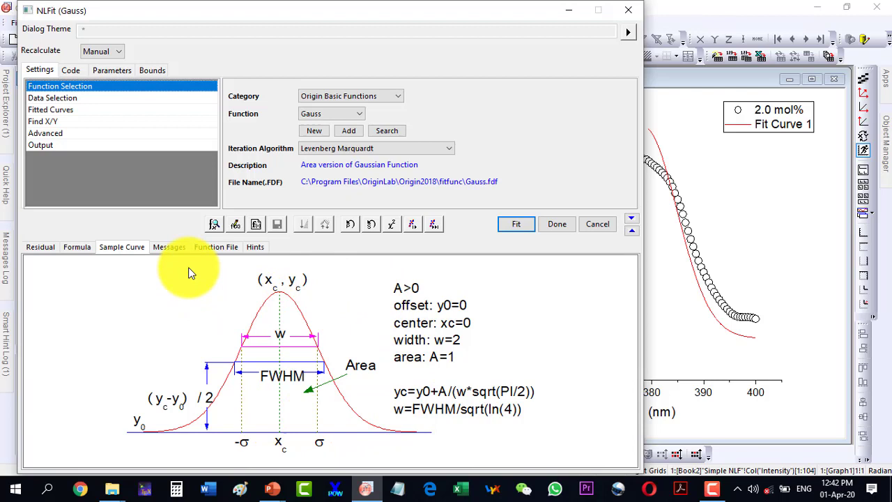
Return to the Messages log and try the Fit button.
click(179, 246)
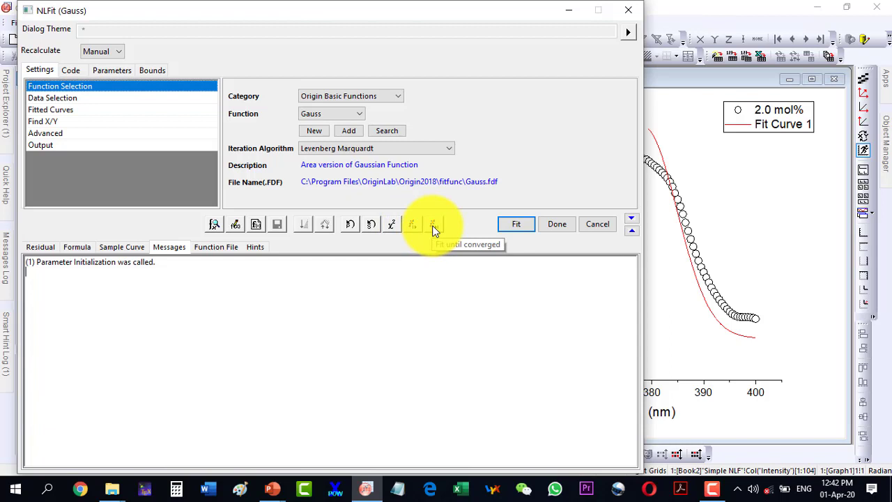
click(516, 225)
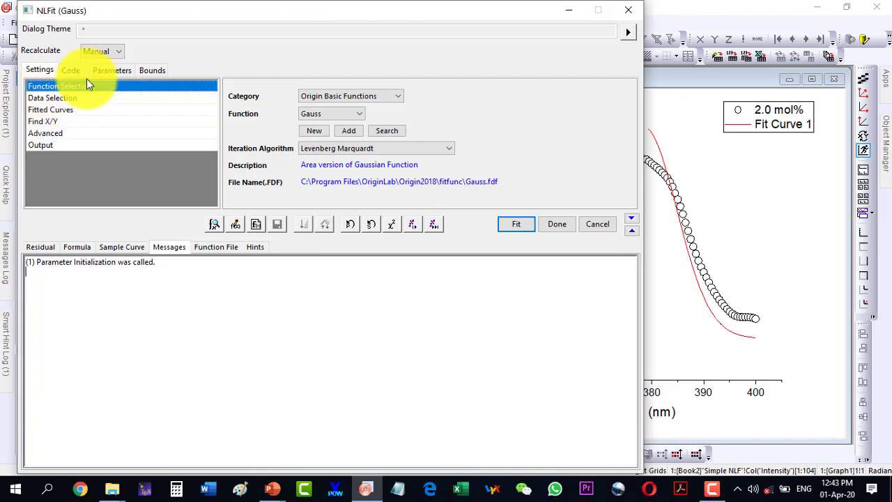
click(71, 70)
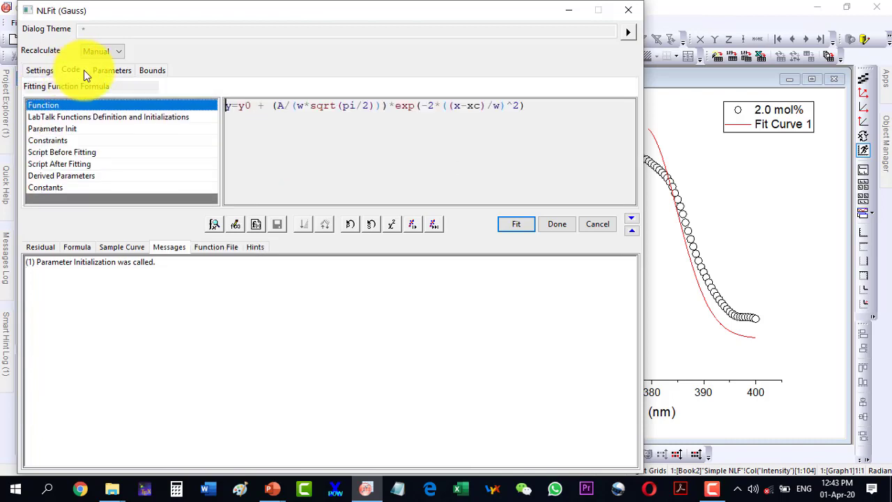
click(105, 71)
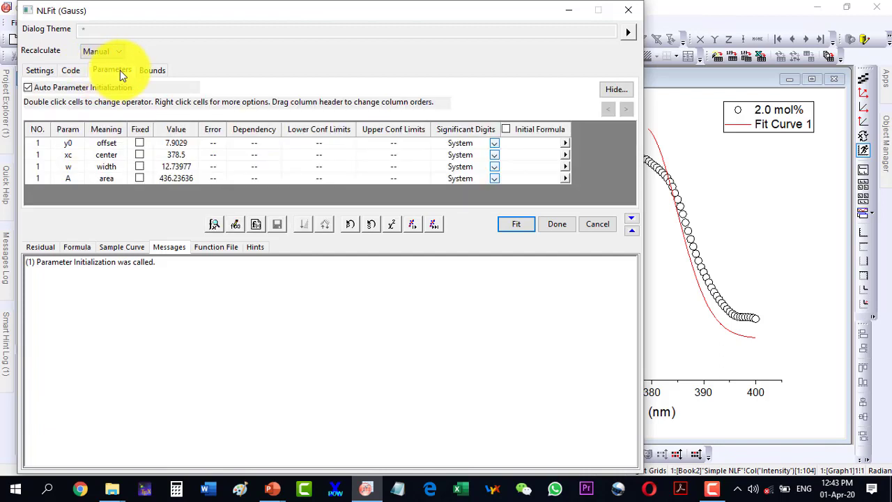
click(148, 70)
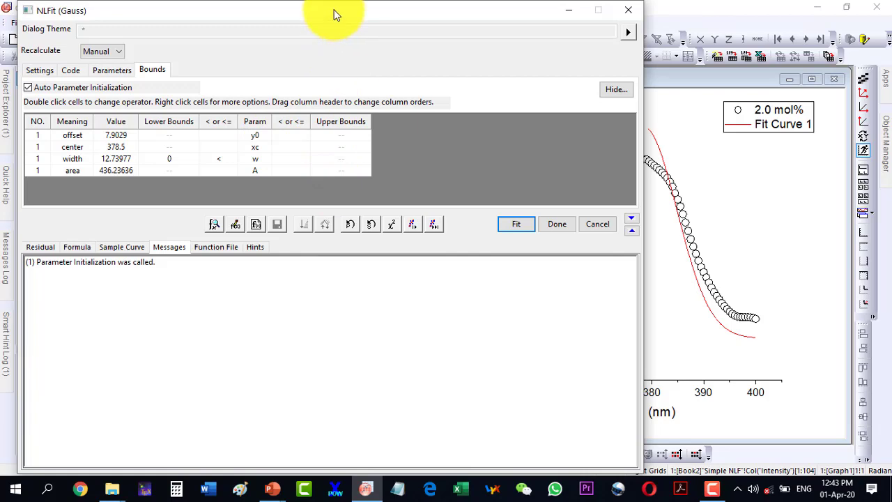
mouse_move(335, 14)
mouse_down()
mouse_move(163, 14)
mouse_move(348, 9)
mouse_move(313, 10)
mouse_move(335, 13)
mouse_up()
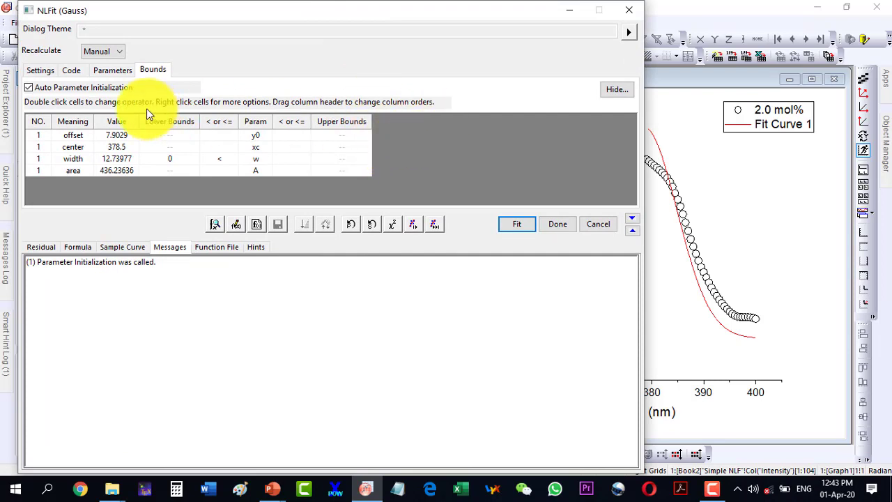
click(43, 70)
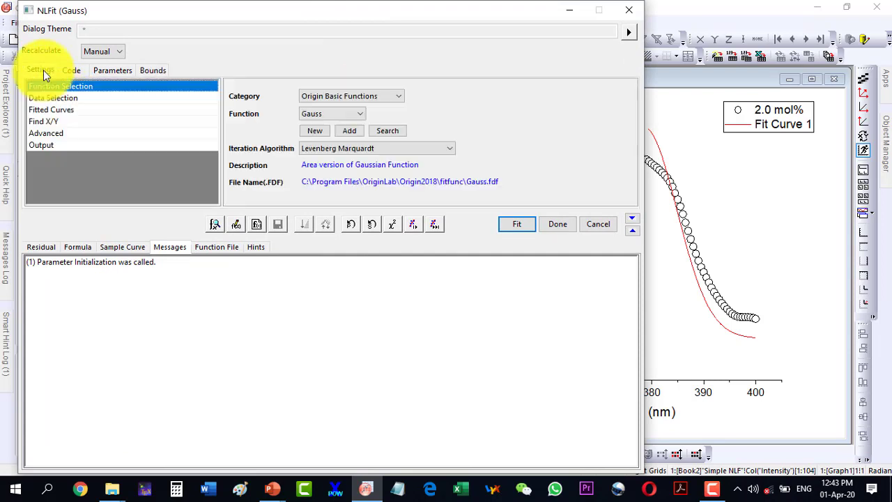
click(355, 115)
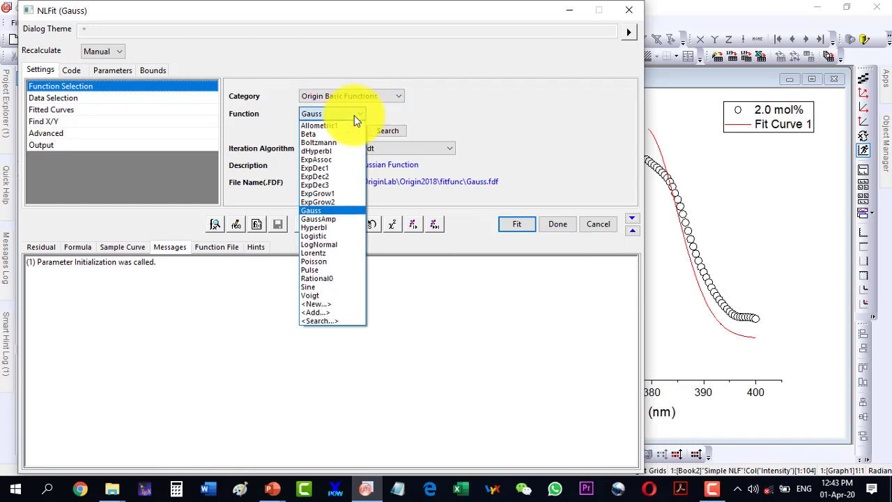
click(328, 219)
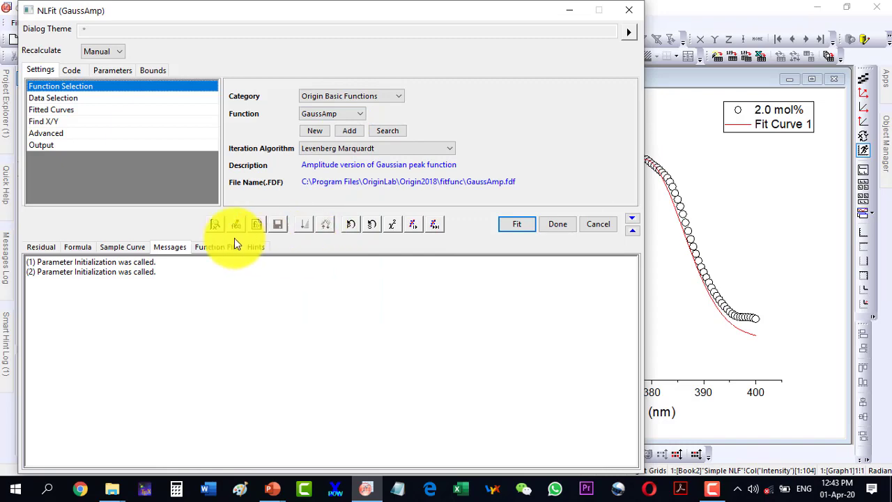
click(113, 248)
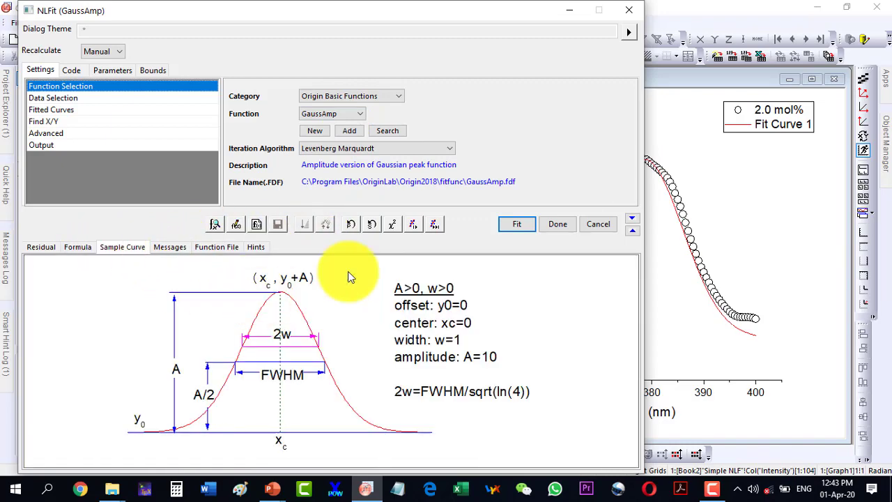
drag(477, 15, 449, 9)
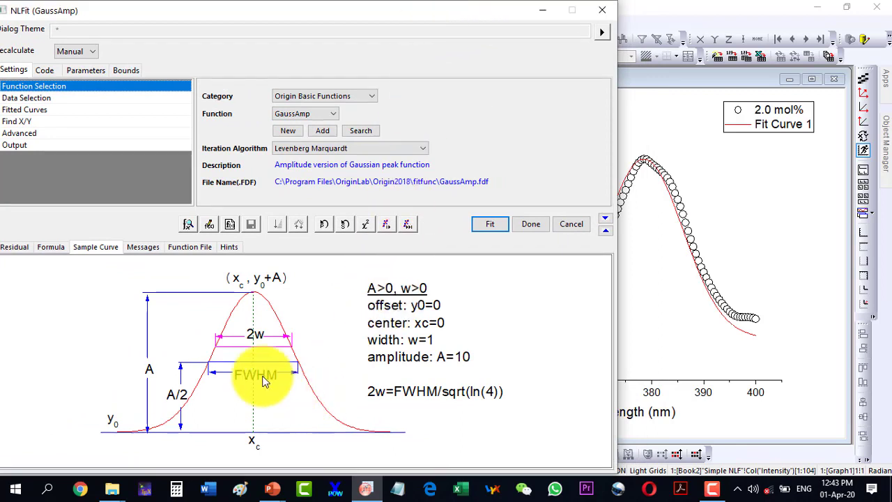
click(43, 247)
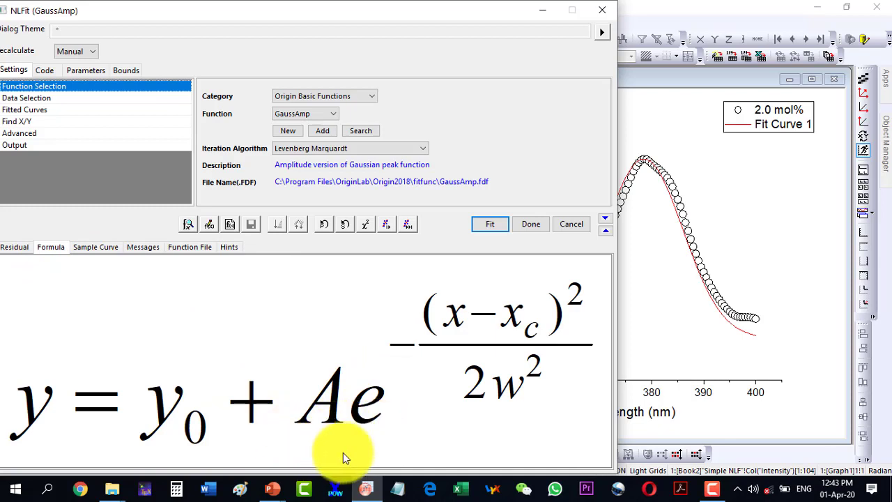
click(310, 115)
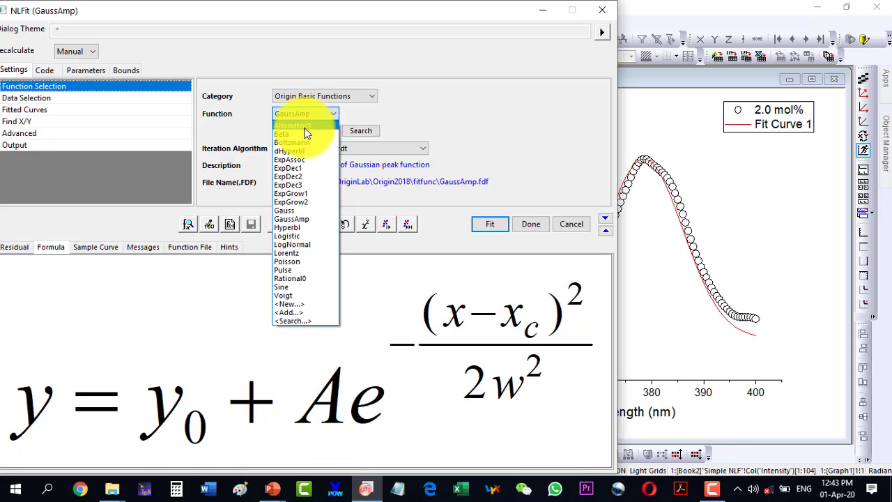
click(295, 209)
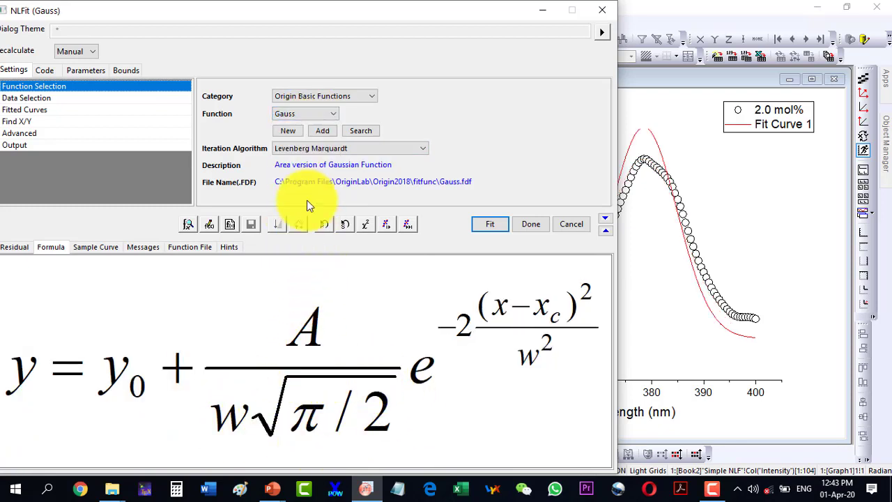
click(307, 114)
click(292, 219)
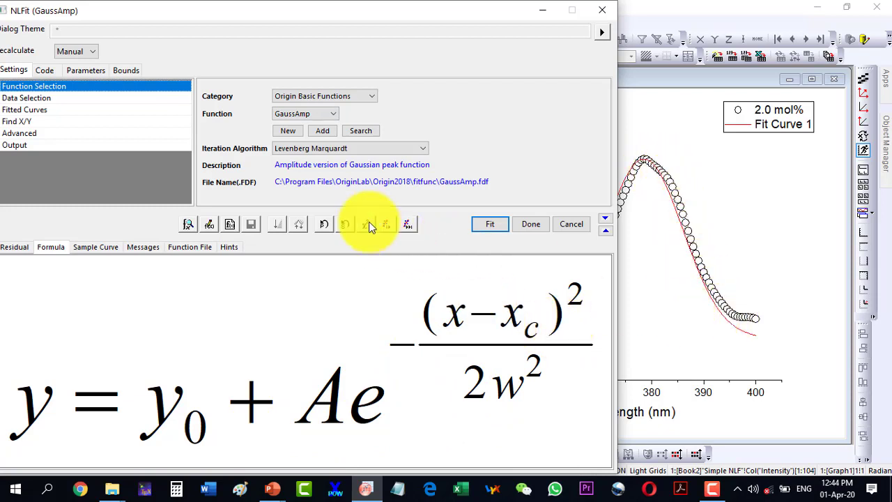
Move the dialog aside and run four single iterations until the GaussAmp fit converges.
drag(370, 20, 187, 10)
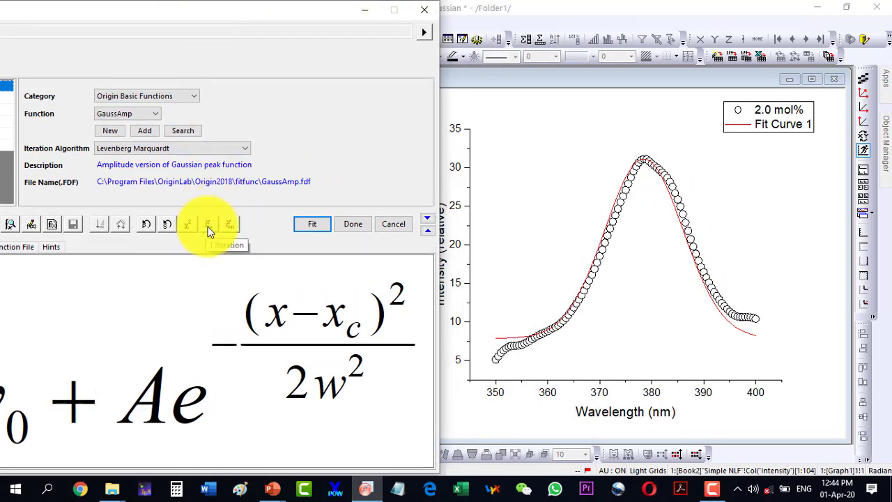
click(208, 225)
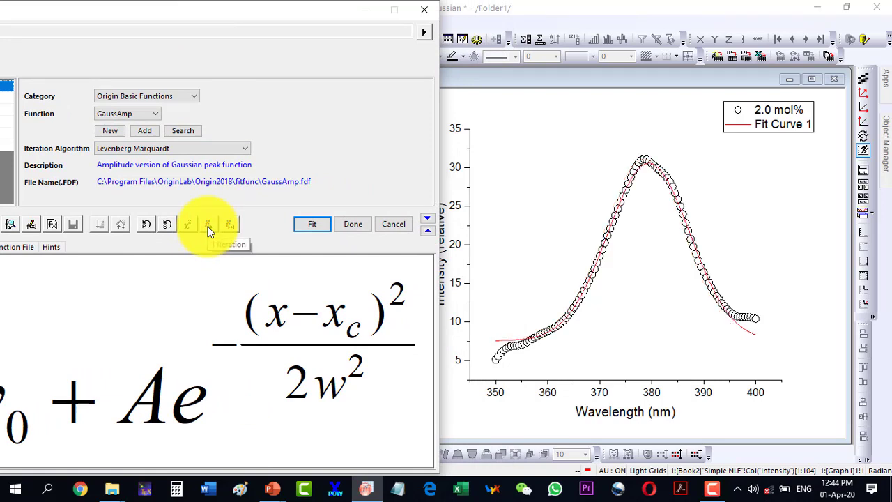
click(208, 225)
click(208, 225)
click(208, 226)
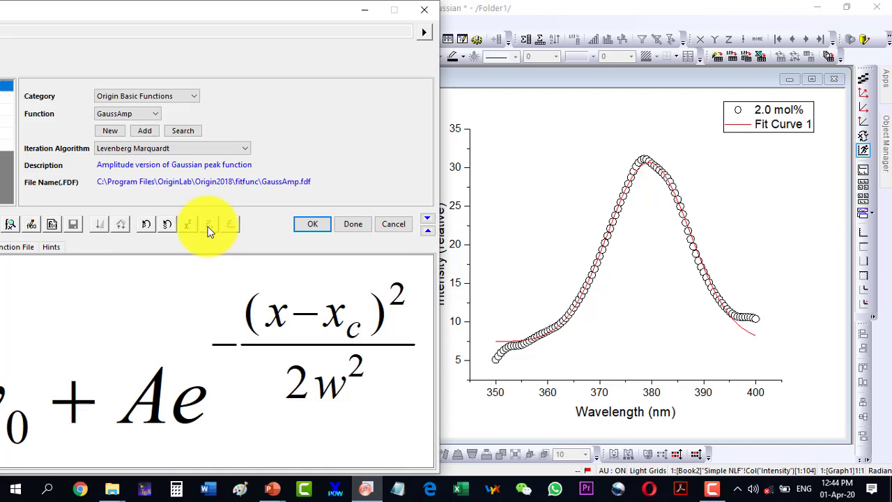
Switch to the Gauss function for comparison and iterate it until it converges.
click(132, 113)
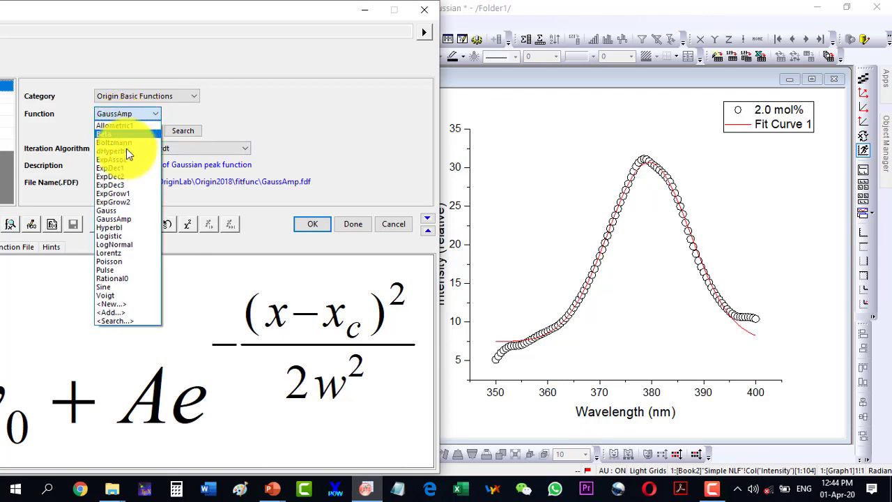
click(119, 208)
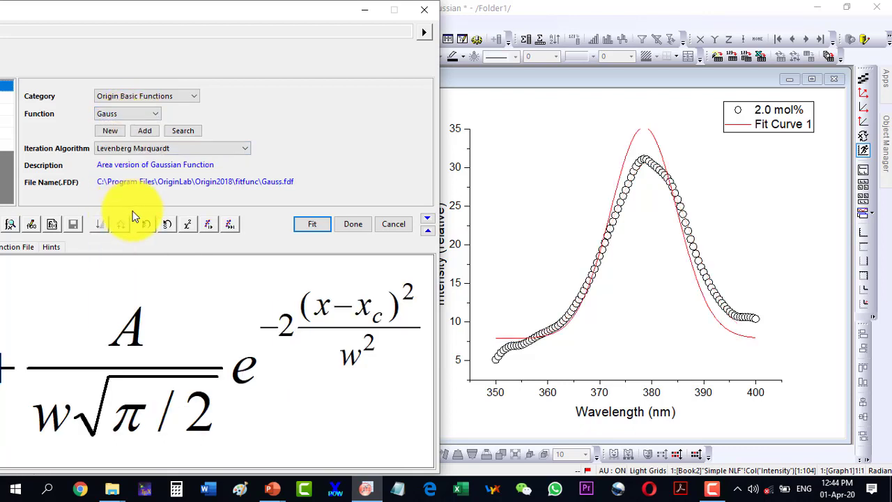
click(209, 225)
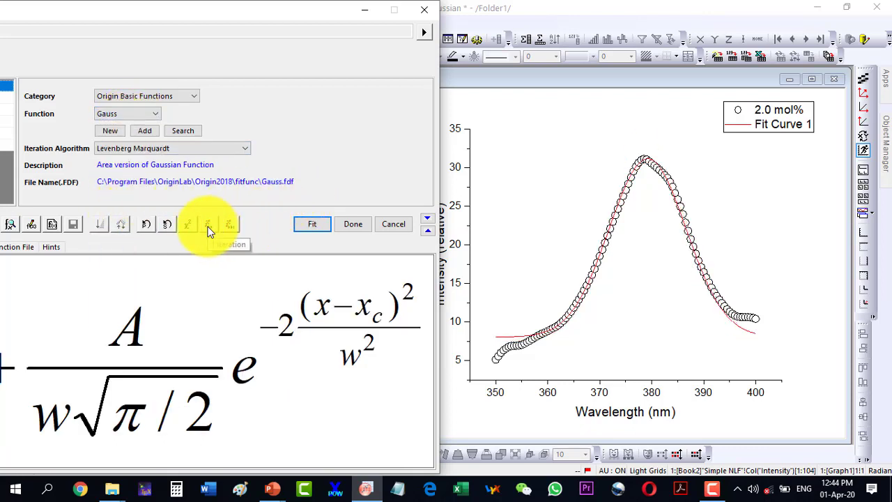
click(209, 224)
click(209, 228)
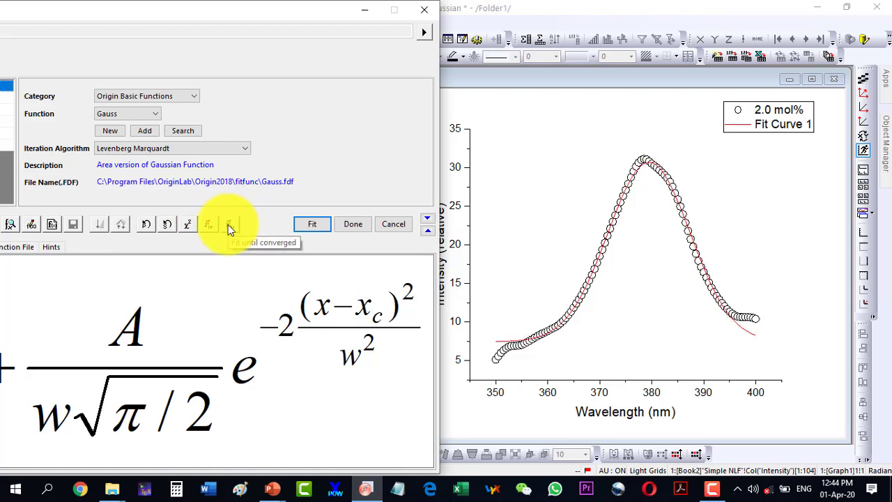
click(228, 225)
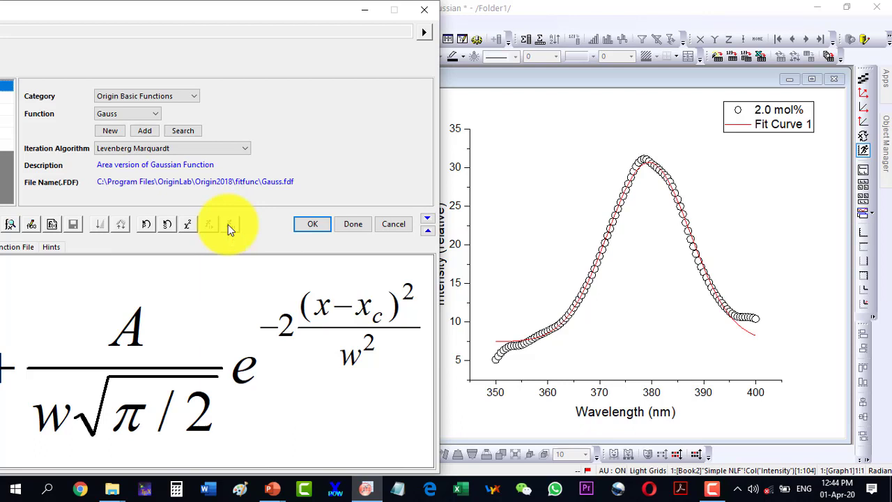
Switch back to GaussAmp, fit it to convergence, and finish with Done.
click(128, 114)
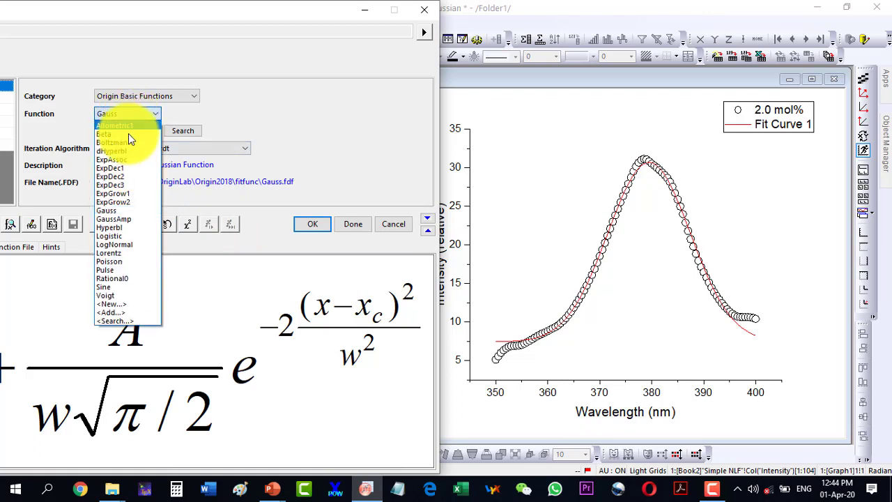
click(127, 219)
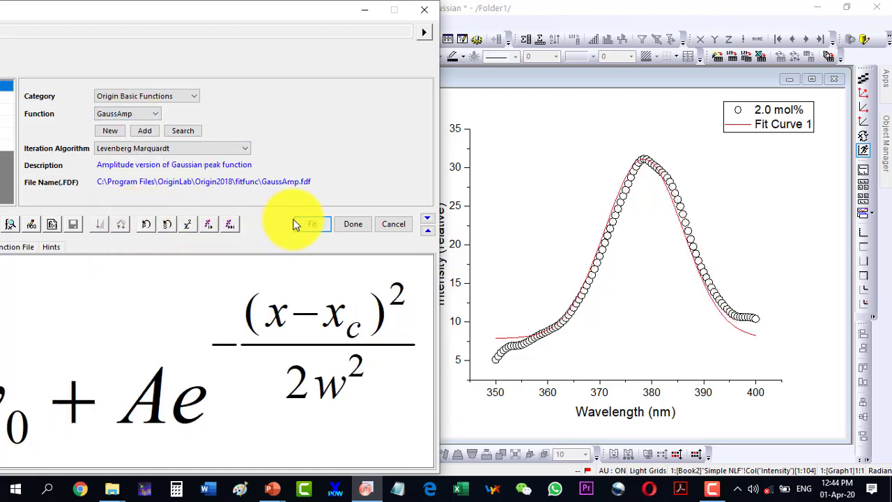
click(230, 223)
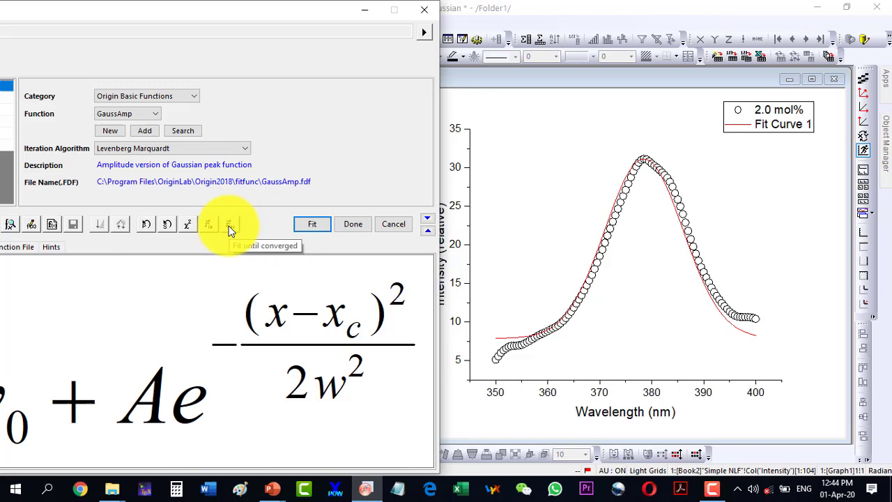
click(230, 231)
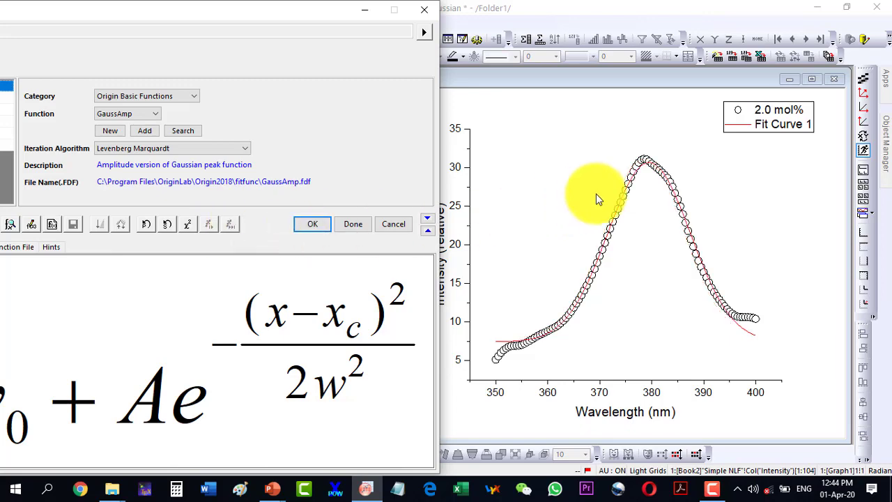
click(352, 223)
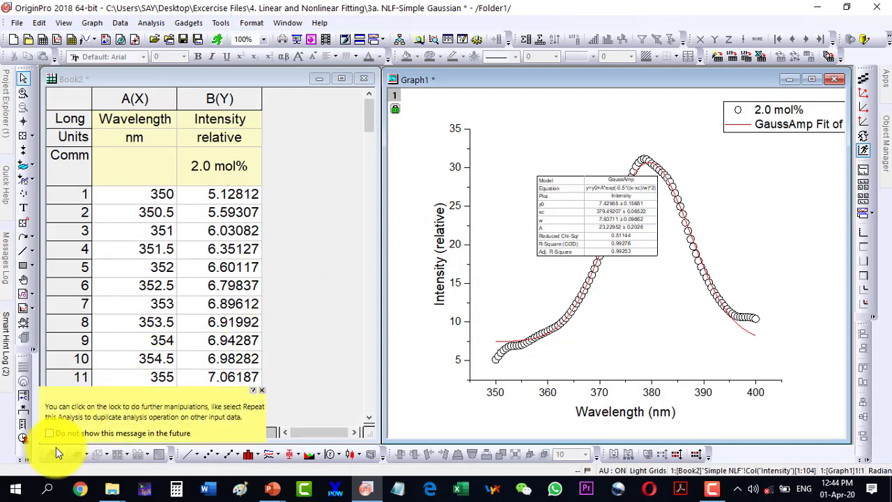
Suppress the lock hint permanently and show the FitNL1 fit report sheet.
click(50, 432)
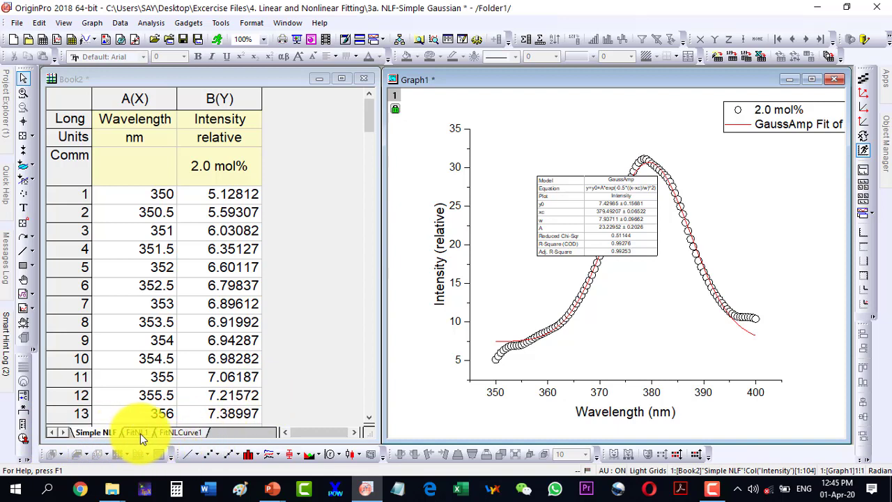
click(140, 433)
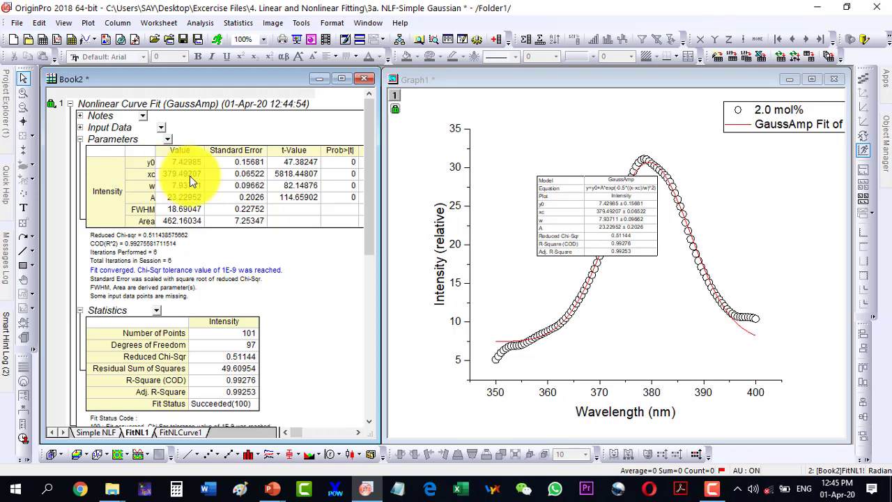
Delete the fit-results table from Graph1 and move the legend down into the plot.
click(620, 214)
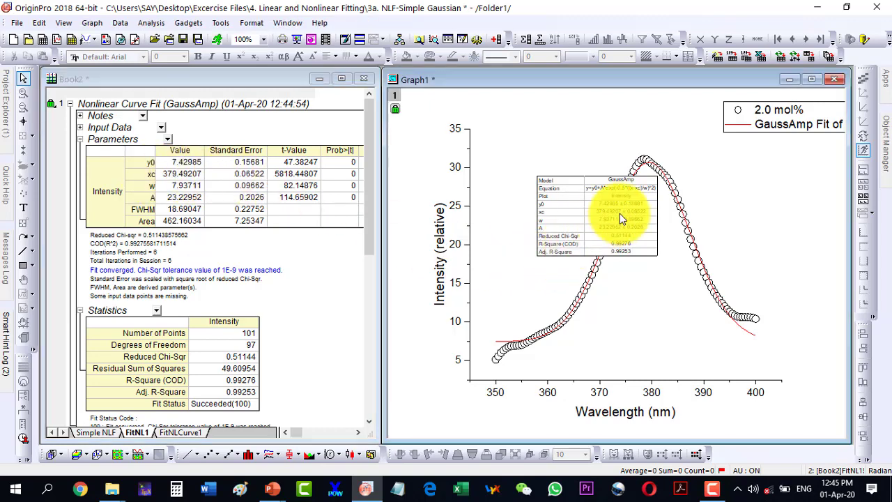
drag(620, 213, 574, 160)
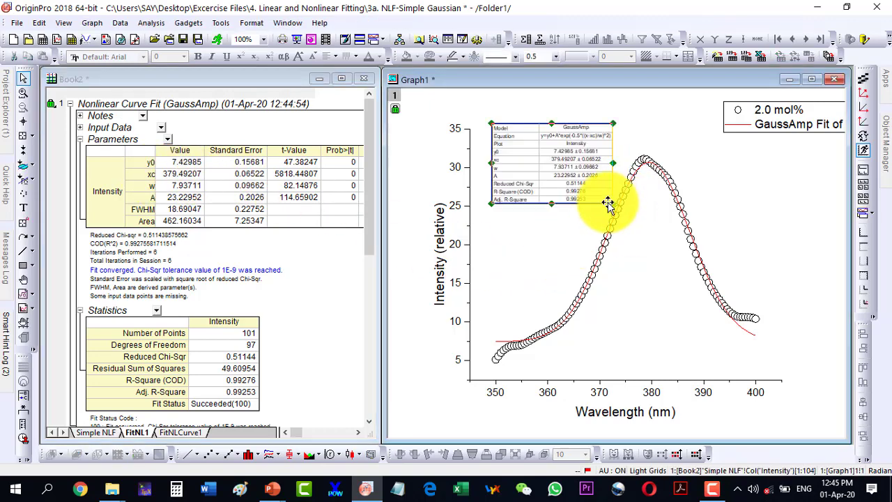
drag(612, 204, 737, 320)
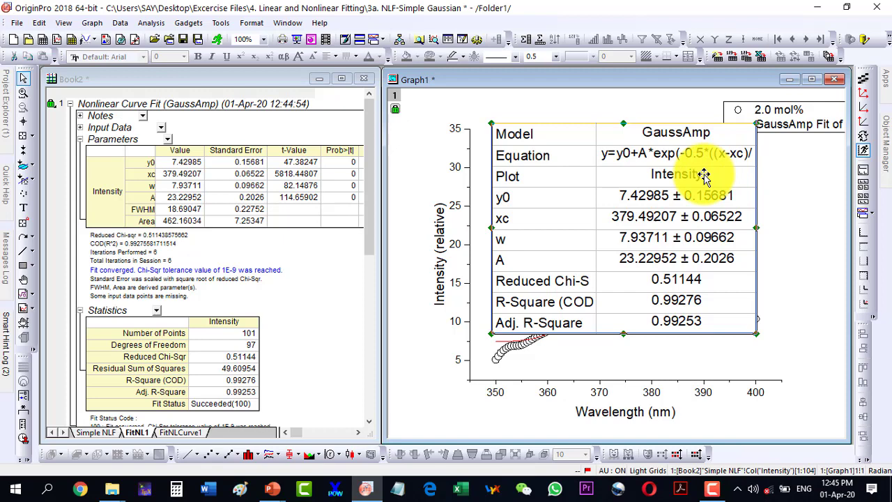
key(Delete)
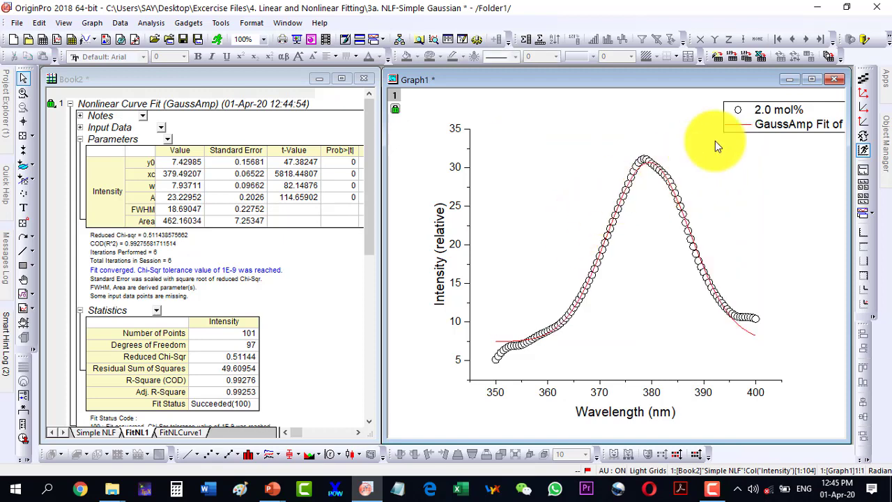
drag(801, 122, 558, 145)
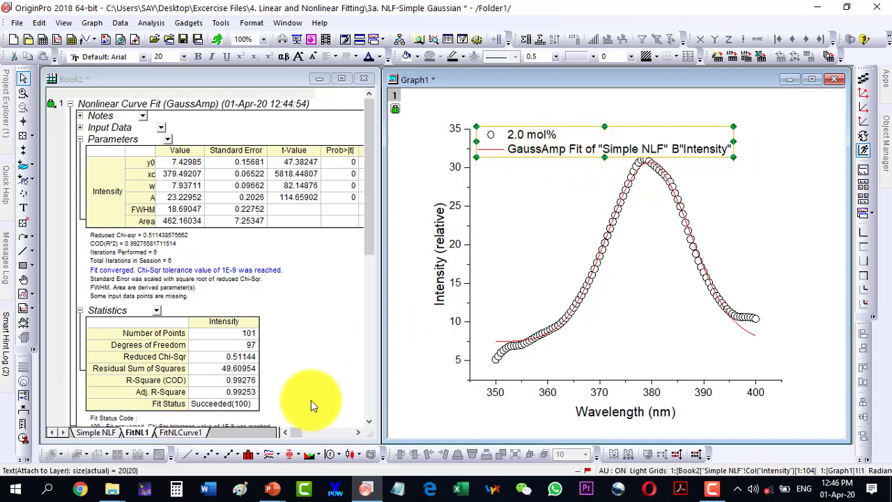
In the FitNLCurve1 sheet, change column B(Y1)'s long name from 'GaussAmp Fit' to 'Gaussian Fit'.
click(180, 432)
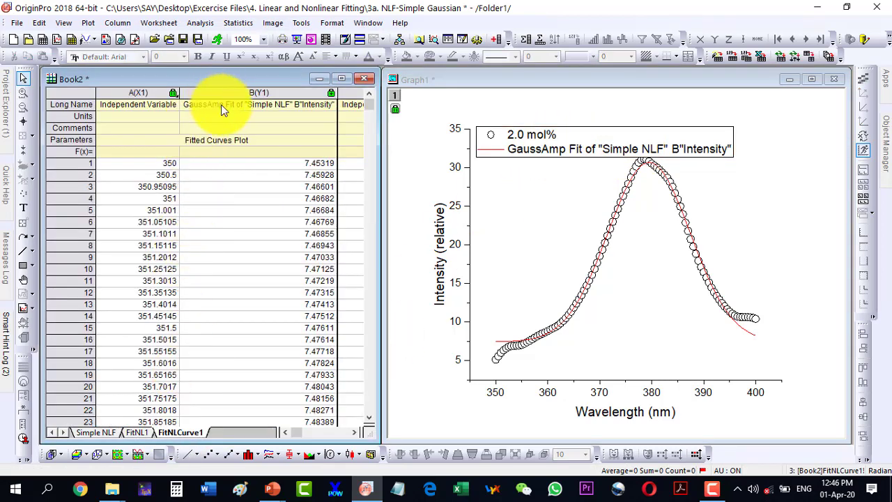
click(221, 104)
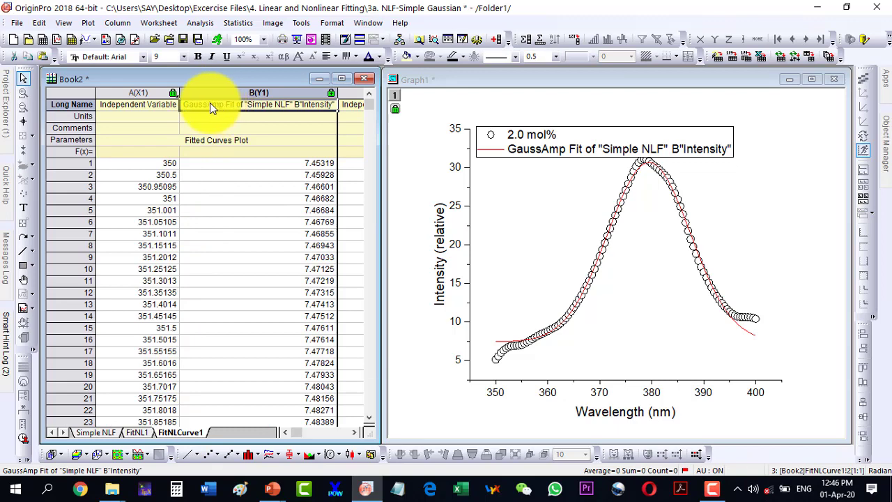
double_click(210, 103)
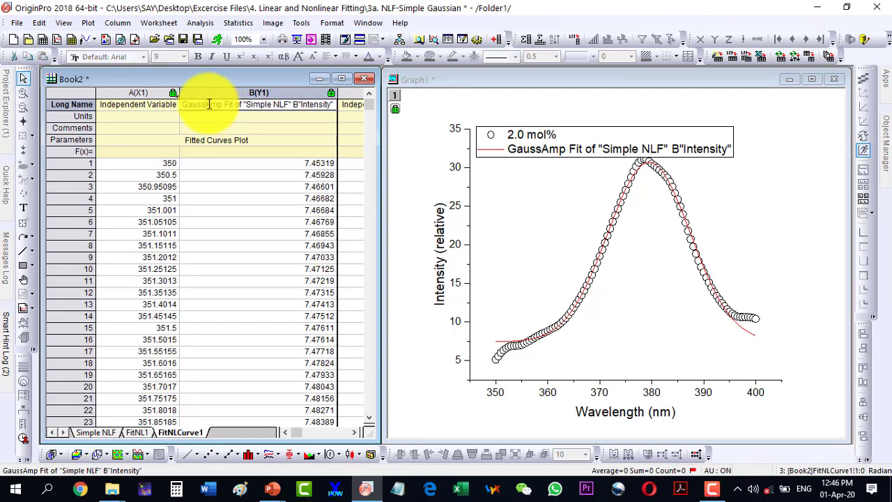
key(BackSpace)
key(BackSpace)
key(BackSpace)
text(ian)
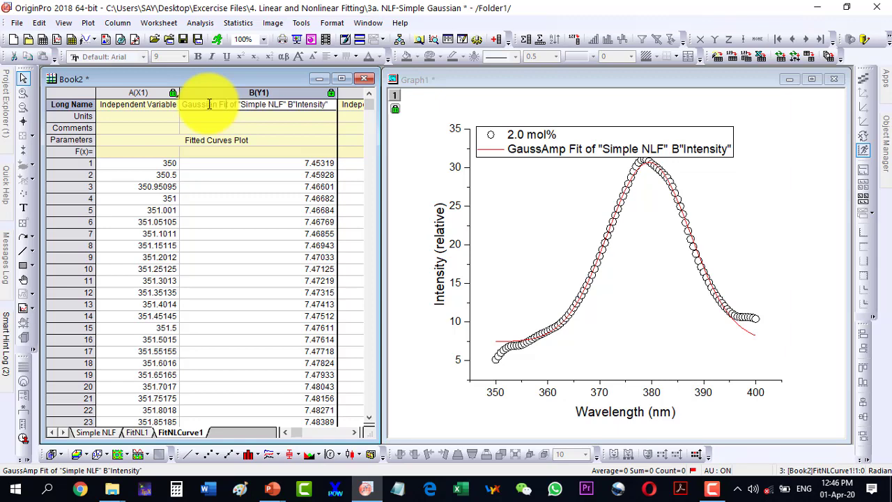
key(Delete)
key(Delete)
key(Delete)
key(Delete)
key(Delete)
key(Delete)
key(Delete)
key(Delete)
key(Delete)
key(Delete)
key(Delete)
key(Delete)
key(Delete)
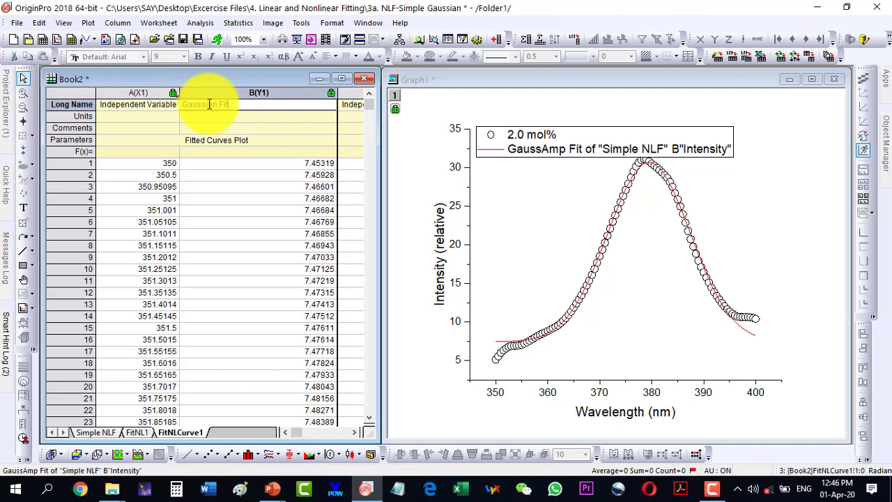
click(422, 180)
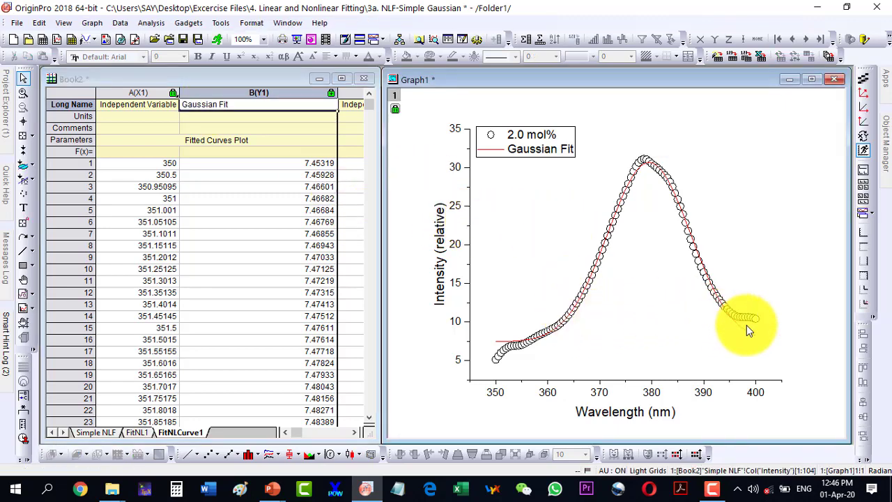
Increase the red Gaussian Fit curve's line width from 0.5 to 3 in Plot Details.
click(810, 78)
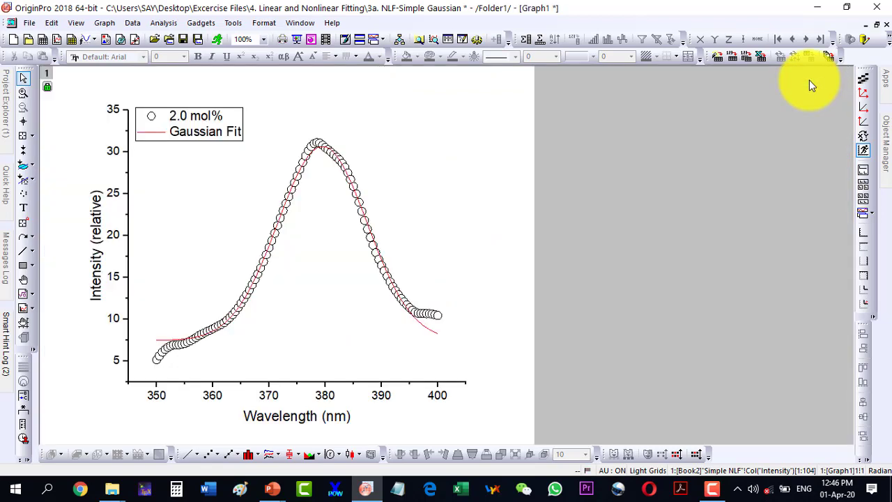
click(275, 239)
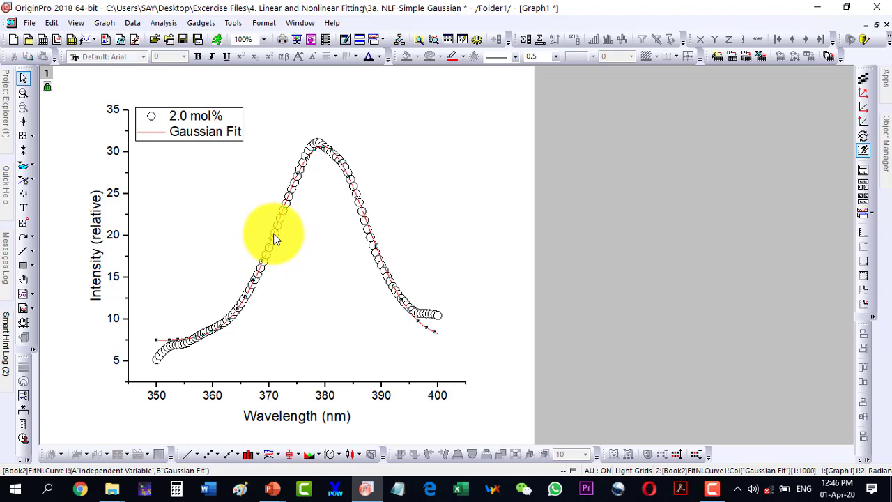
double_click(423, 325)
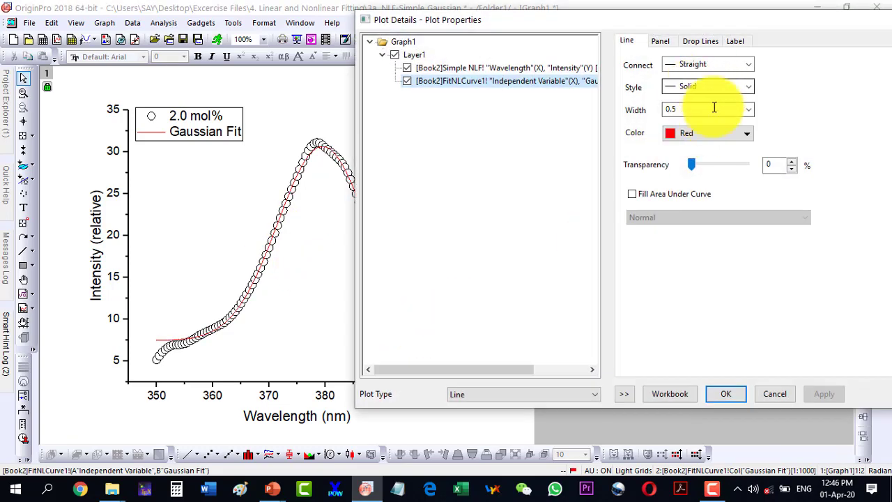
click(749, 109)
click(690, 174)
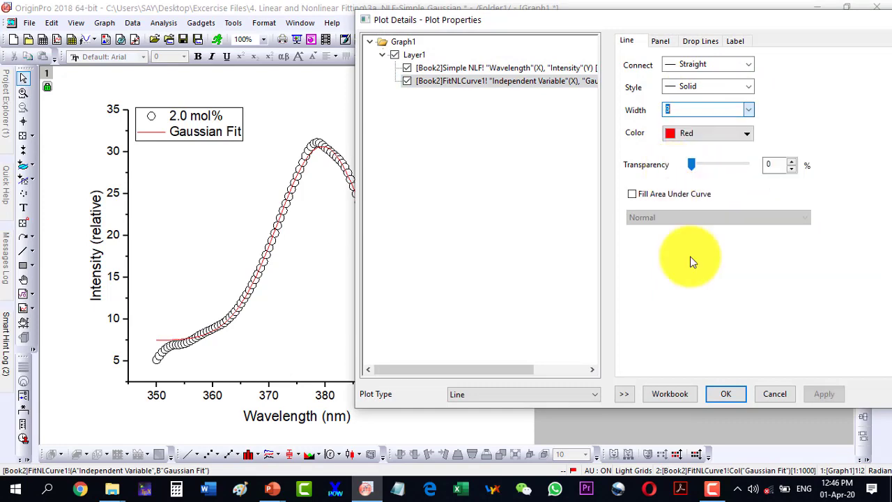
click(725, 394)
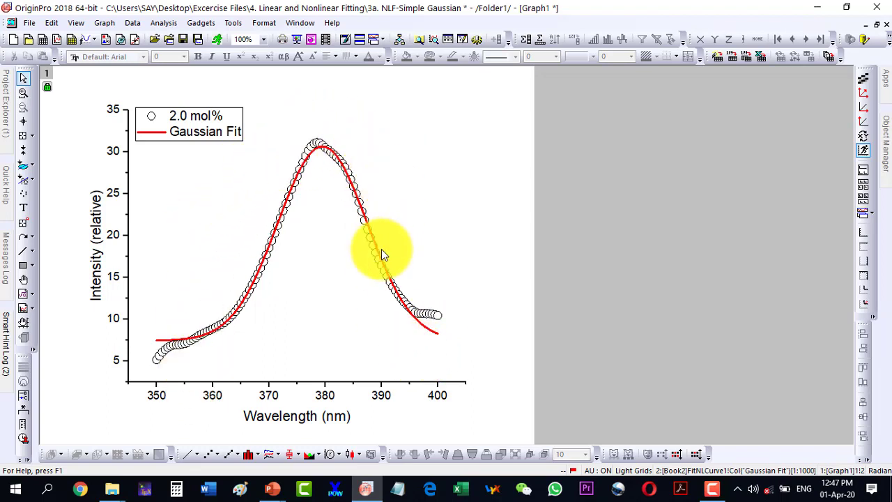
Set the wavelength (X) axis scale to run from 355 to 400.
click(215, 394)
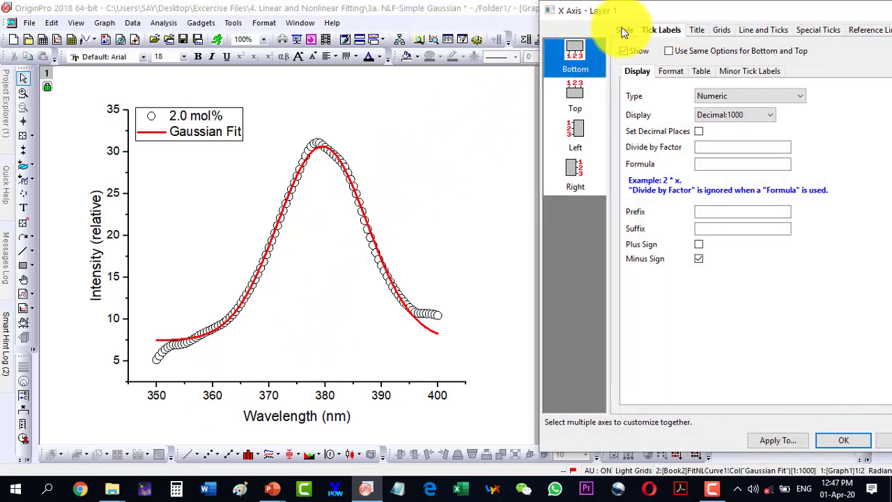
click(624, 30)
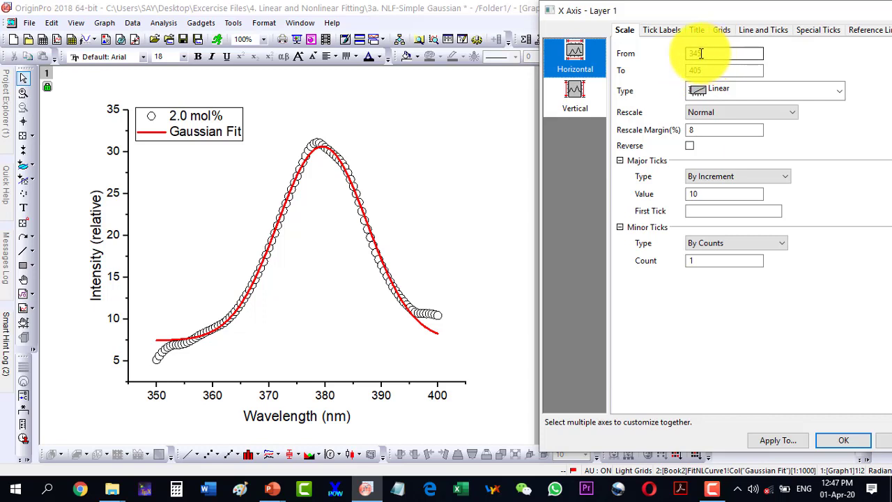
drag(702, 53, 680, 49)
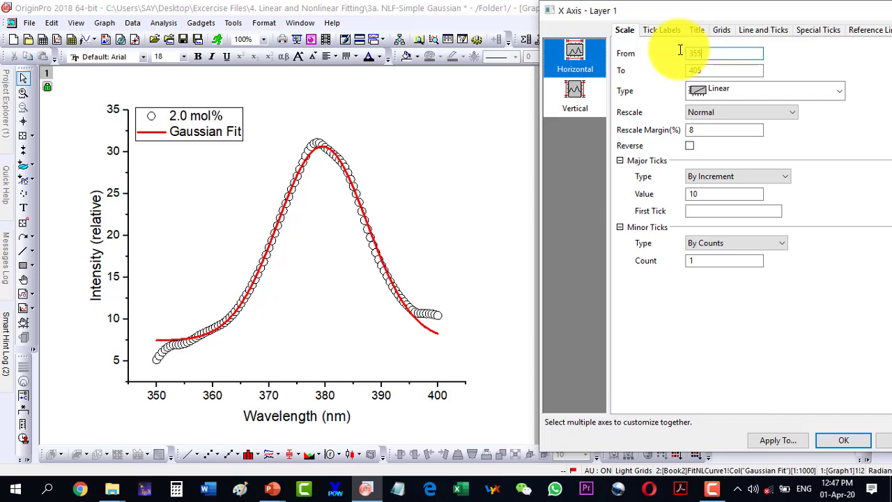
drag(729, 69, 653, 70)
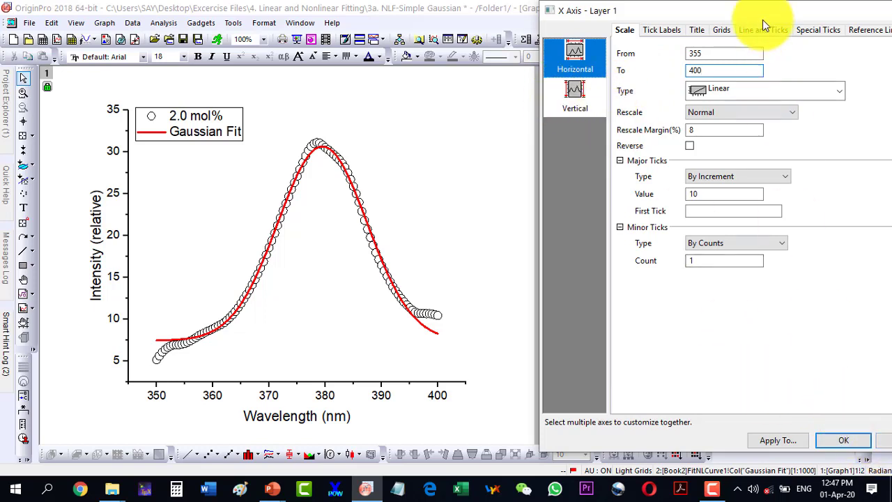
drag(737, 21, 663, 22)
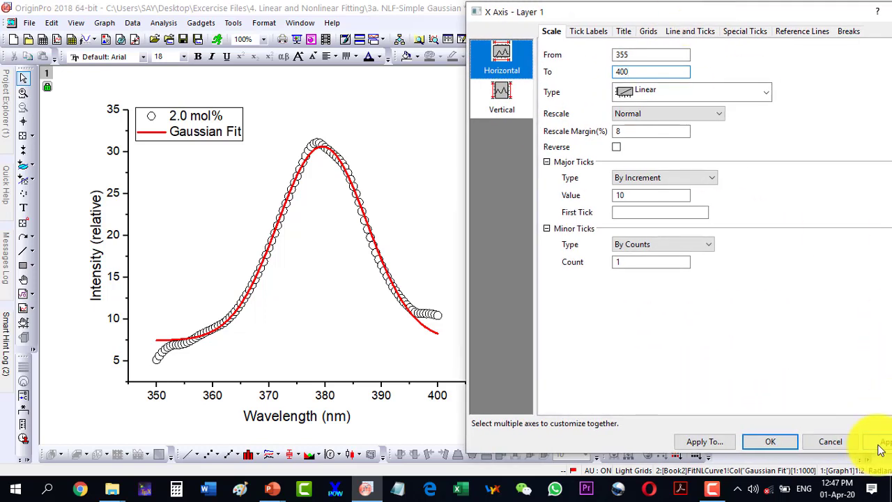
click(879, 448)
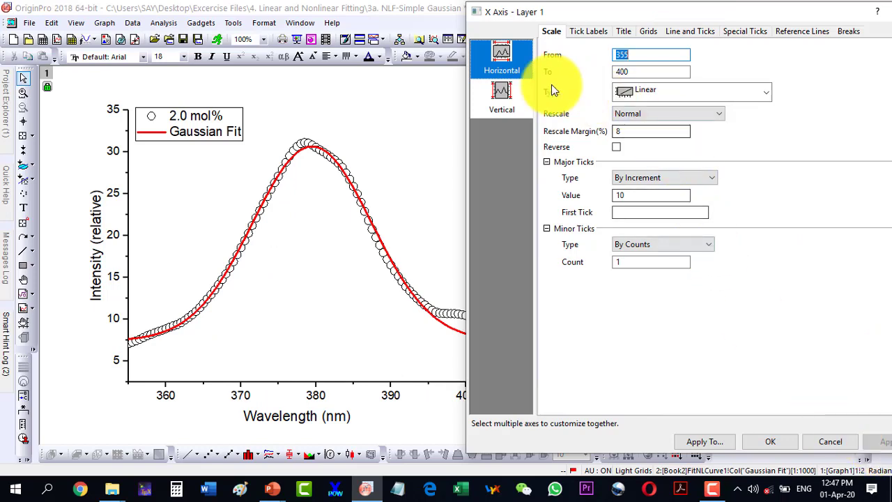
Set the intensity (Y) axis scale to run from 6 to 35.
click(501, 98)
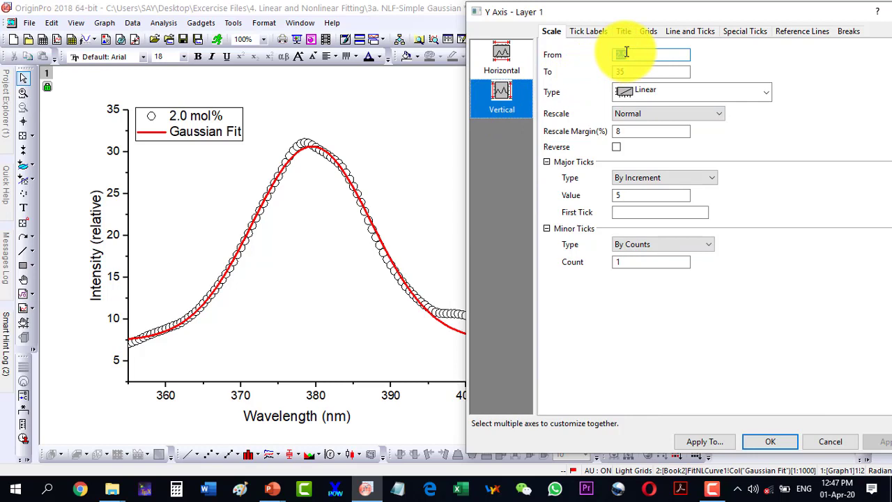
text(0)
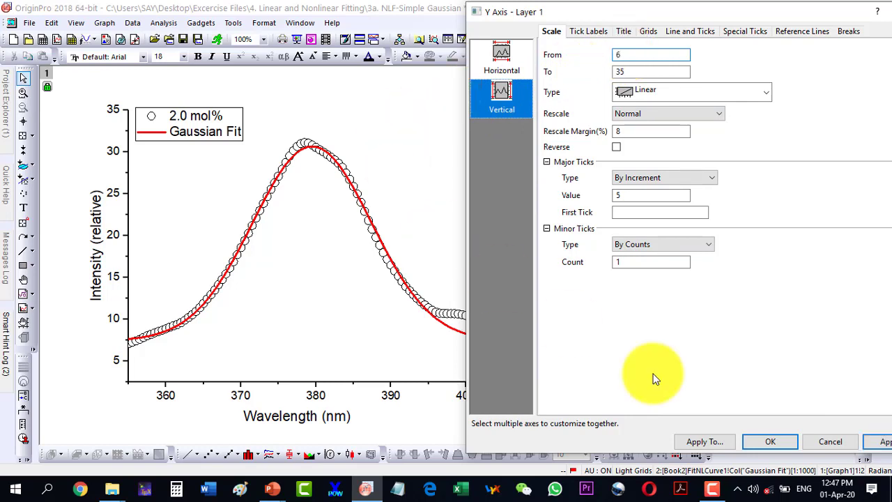
click(884, 445)
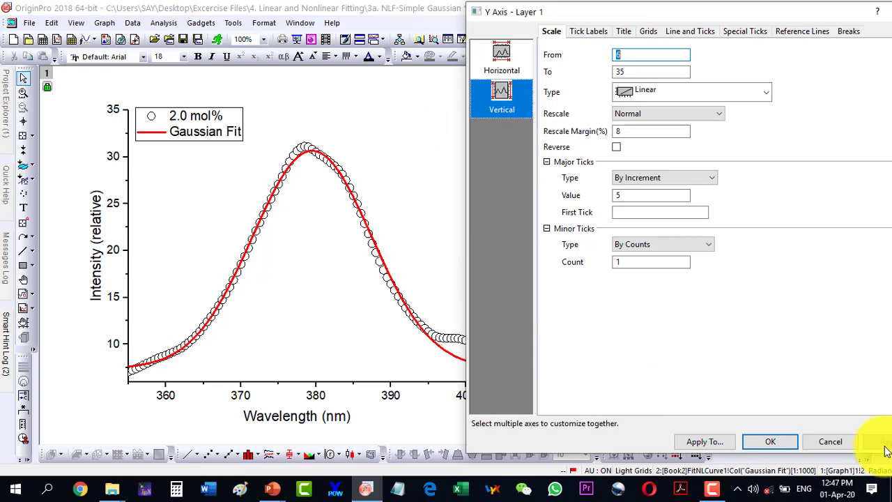
click(770, 442)
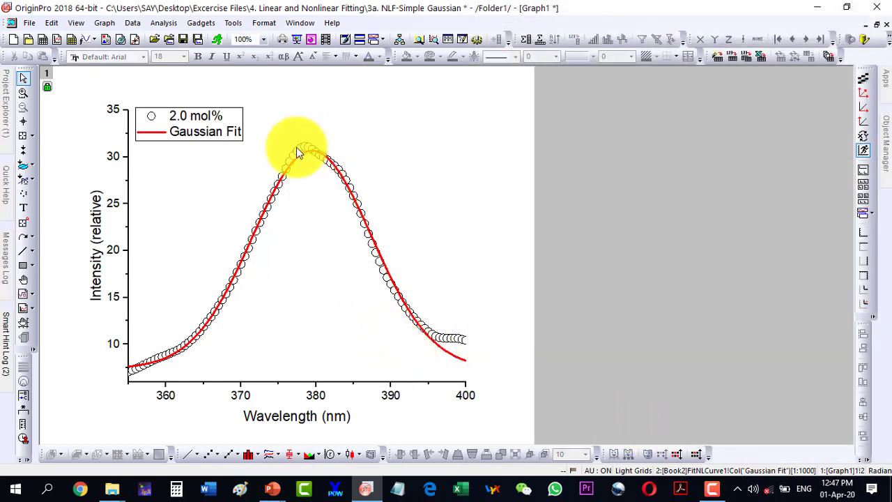
Give the open-circle data symbols size 15 and edge thickness 30.
click(230, 299)
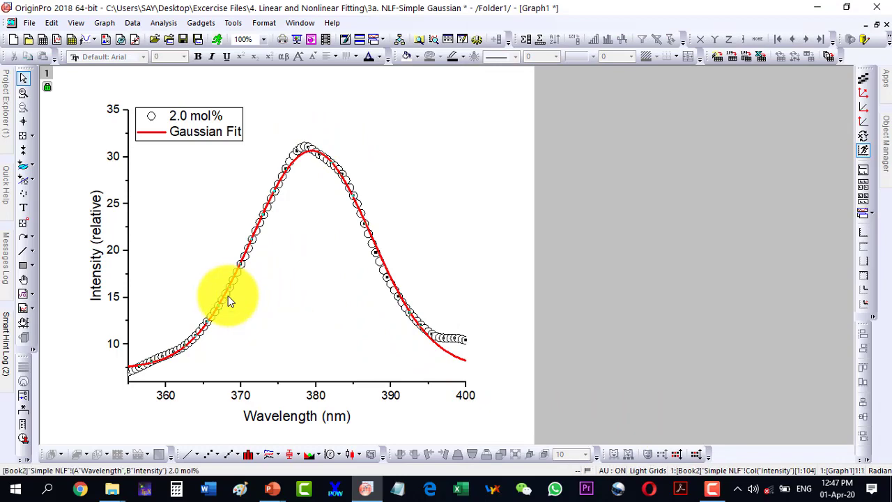
double_click(228, 296)
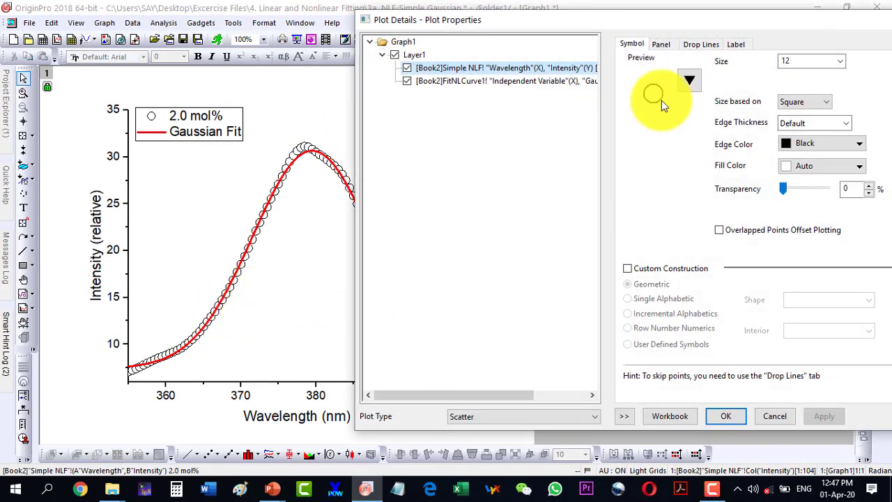
click(688, 83)
click(688, 83)
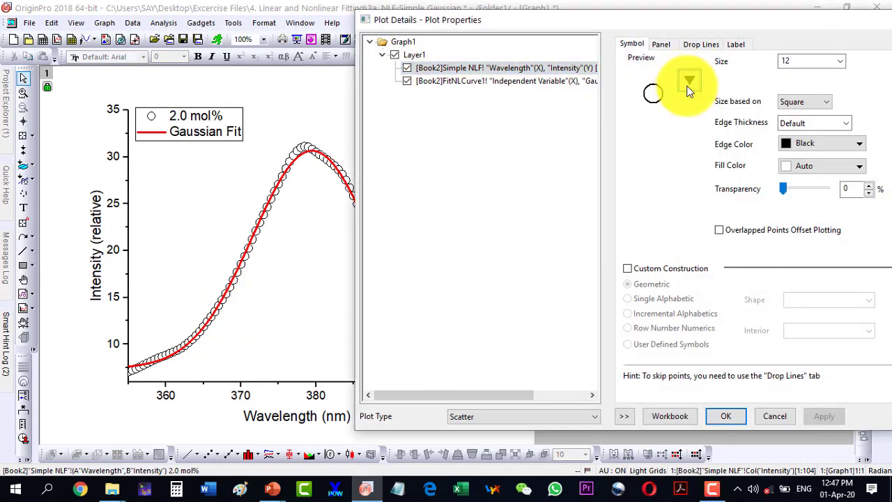
click(688, 85)
click(812, 63)
double_click(812, 62)
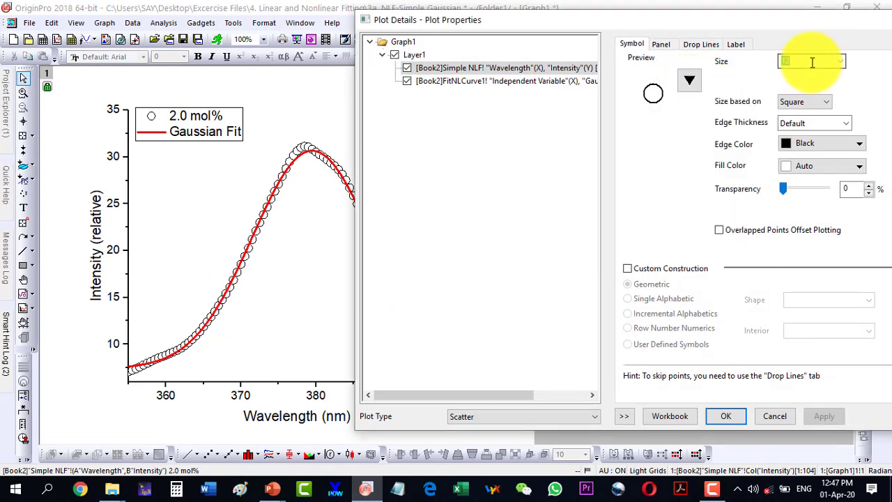
text(15)
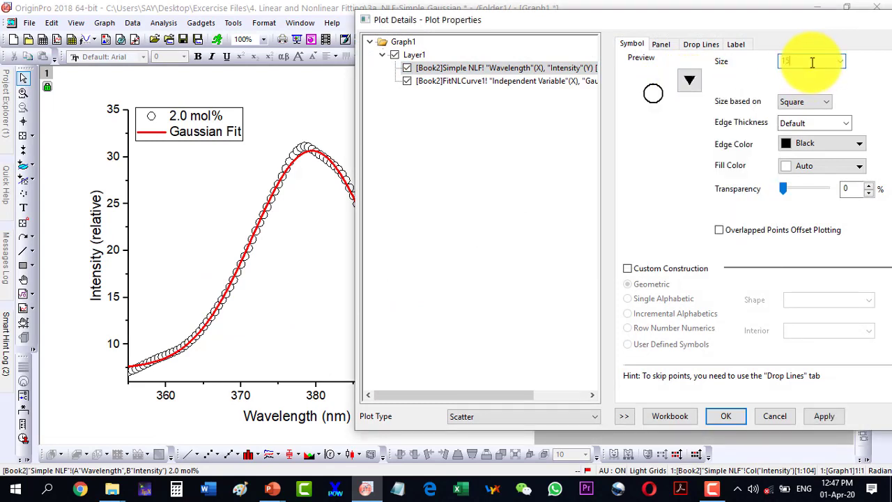
click(808, 124)
click(846, 125)
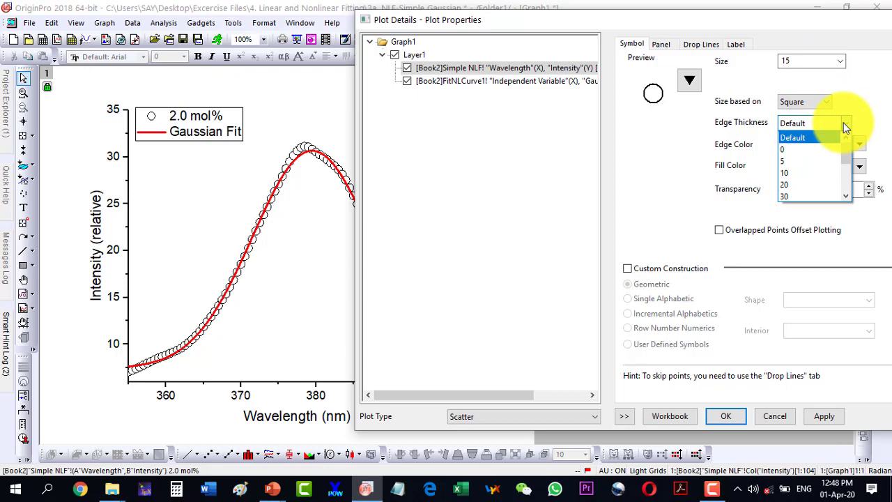
scroll(808, 181, down, 1)
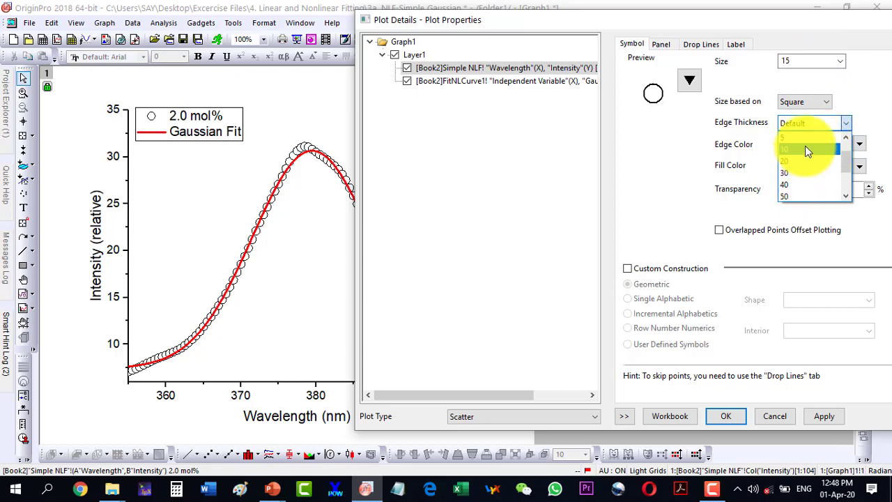
click(801, 172)
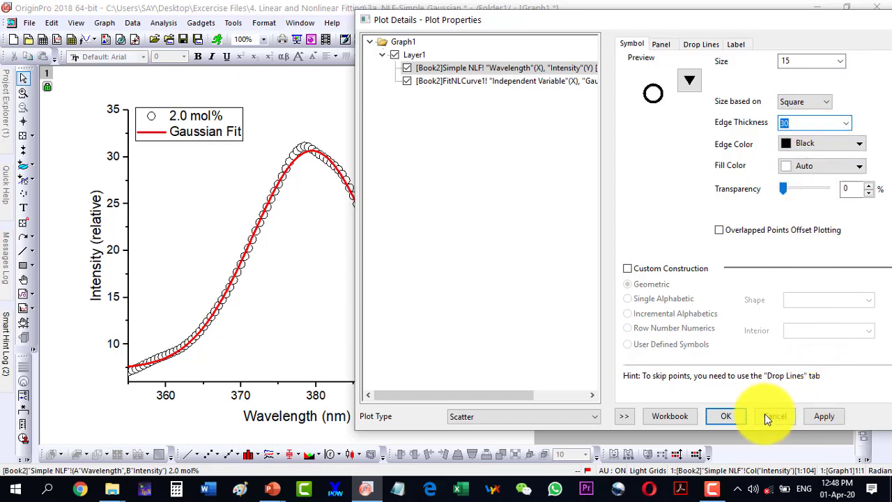
click(735, 415)
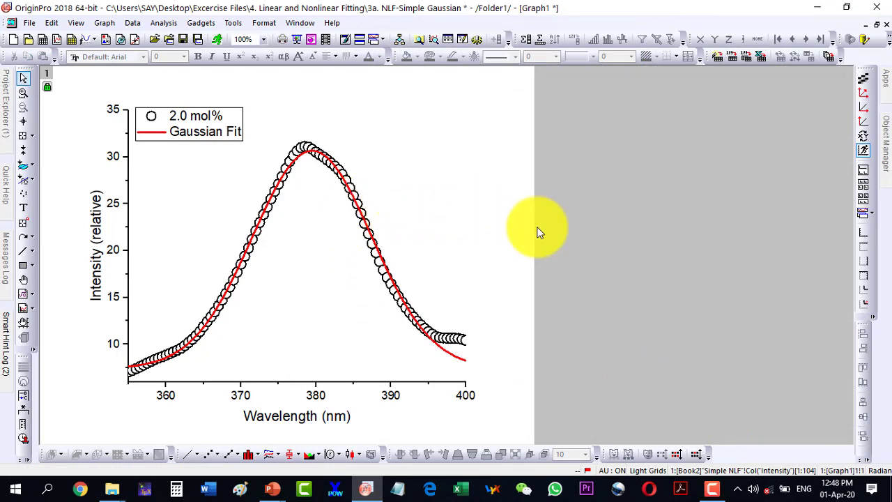